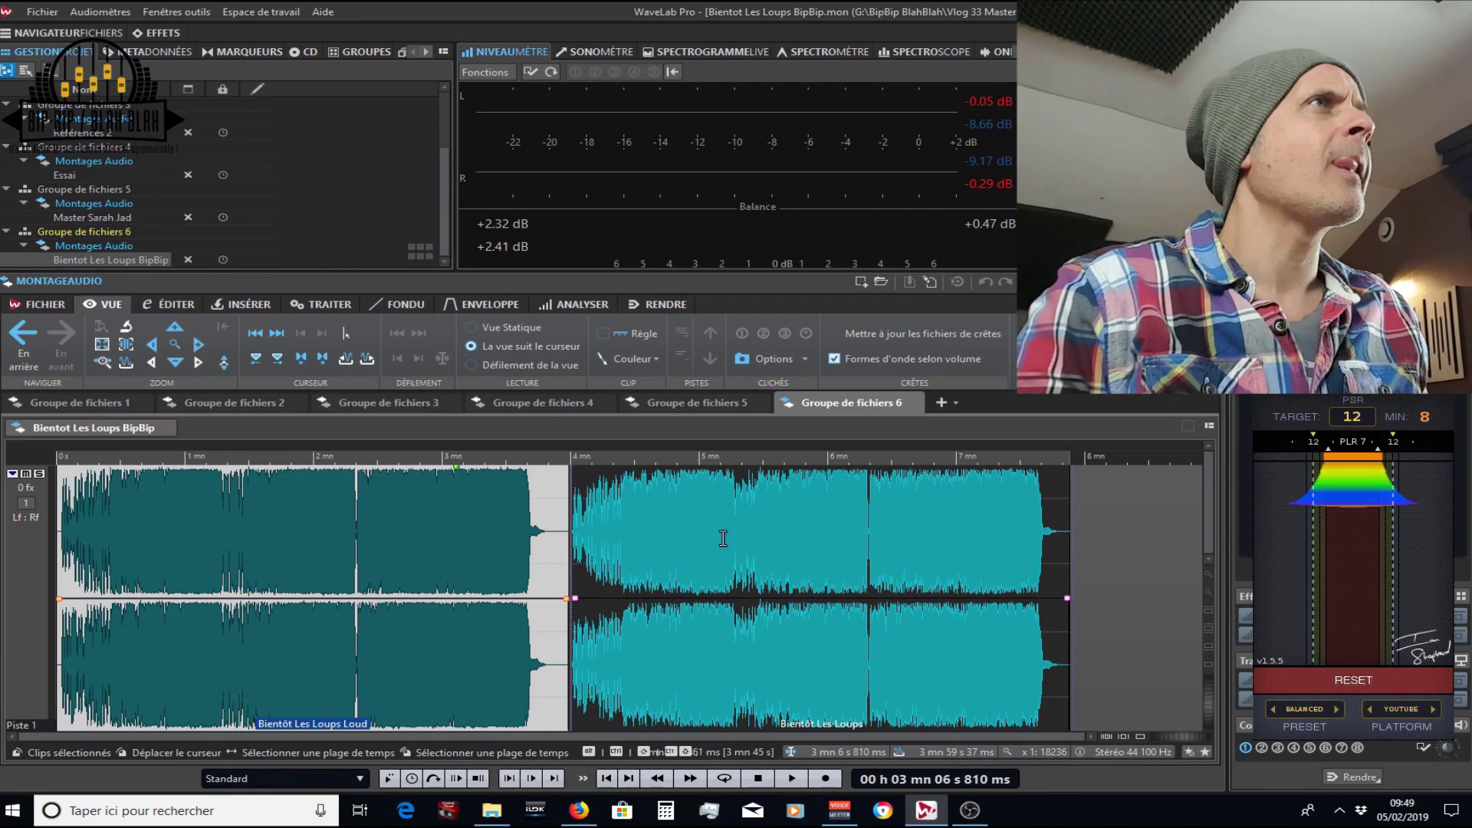
Step: Play the Bientôt Les Loups Loud clip from about 2 min and stop at about 2 min 18 s to examine its levels
left_click(317, 460)
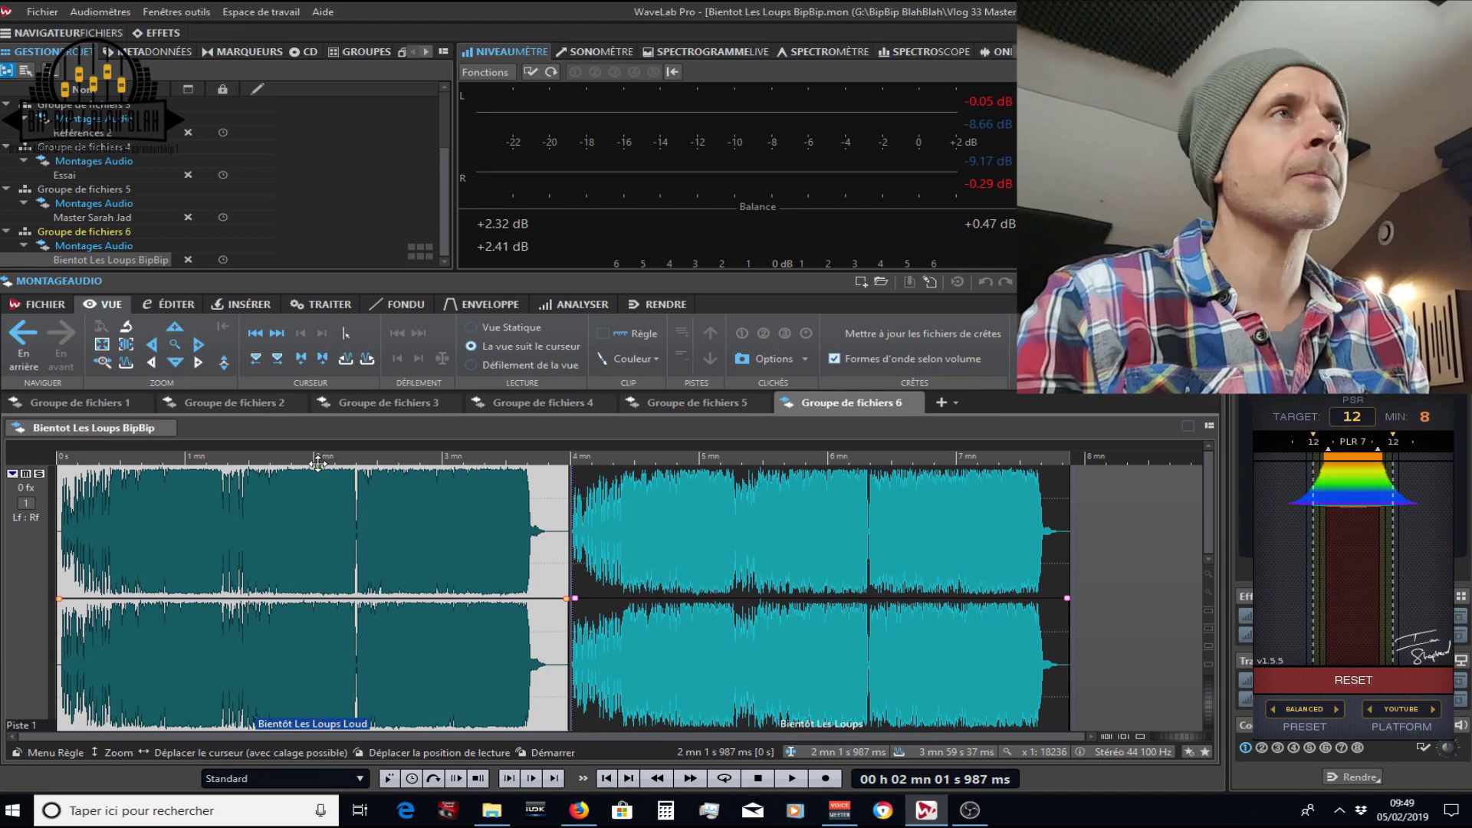
key("space")
key("space")
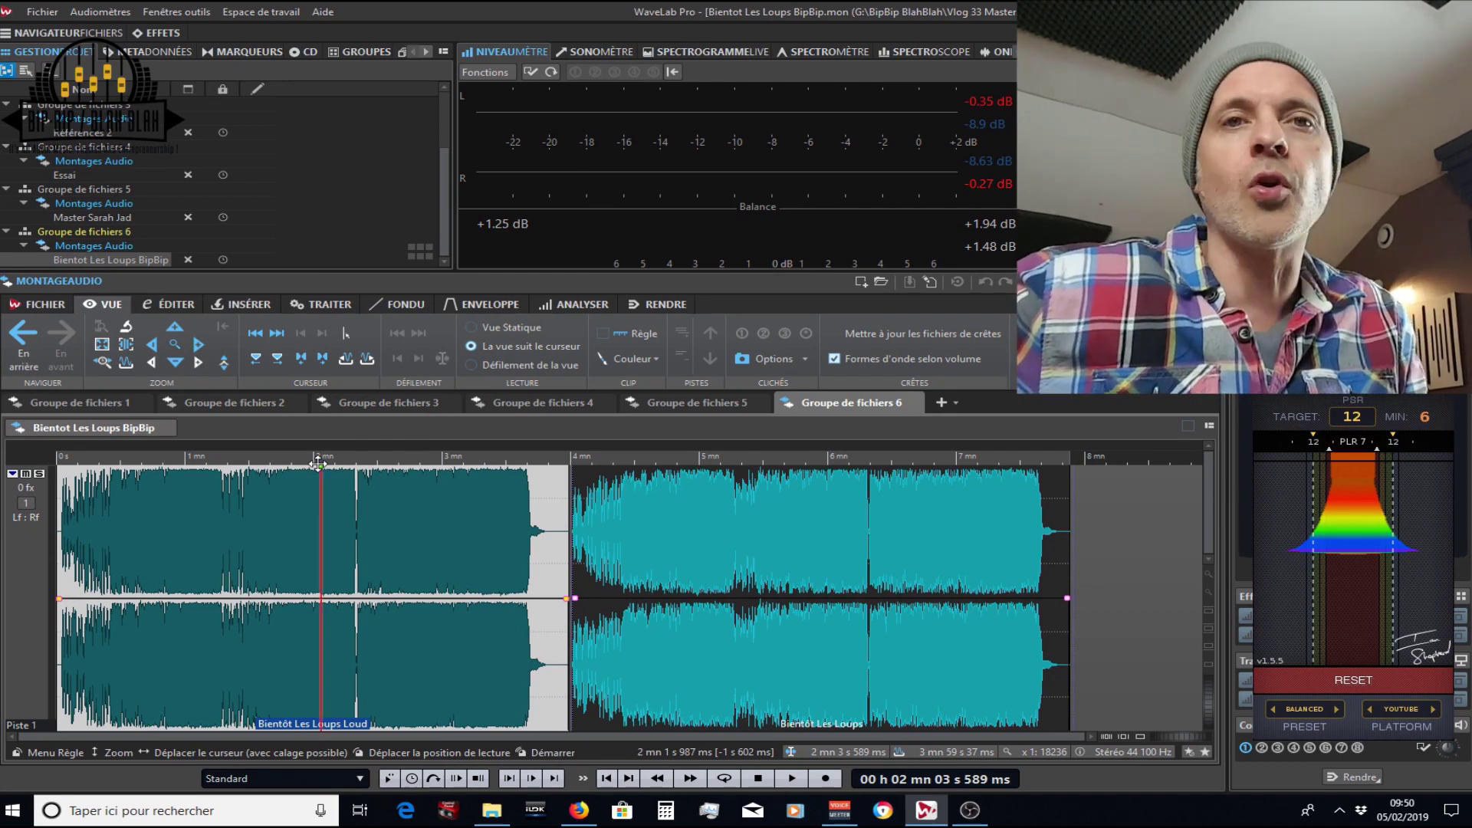
key("space")
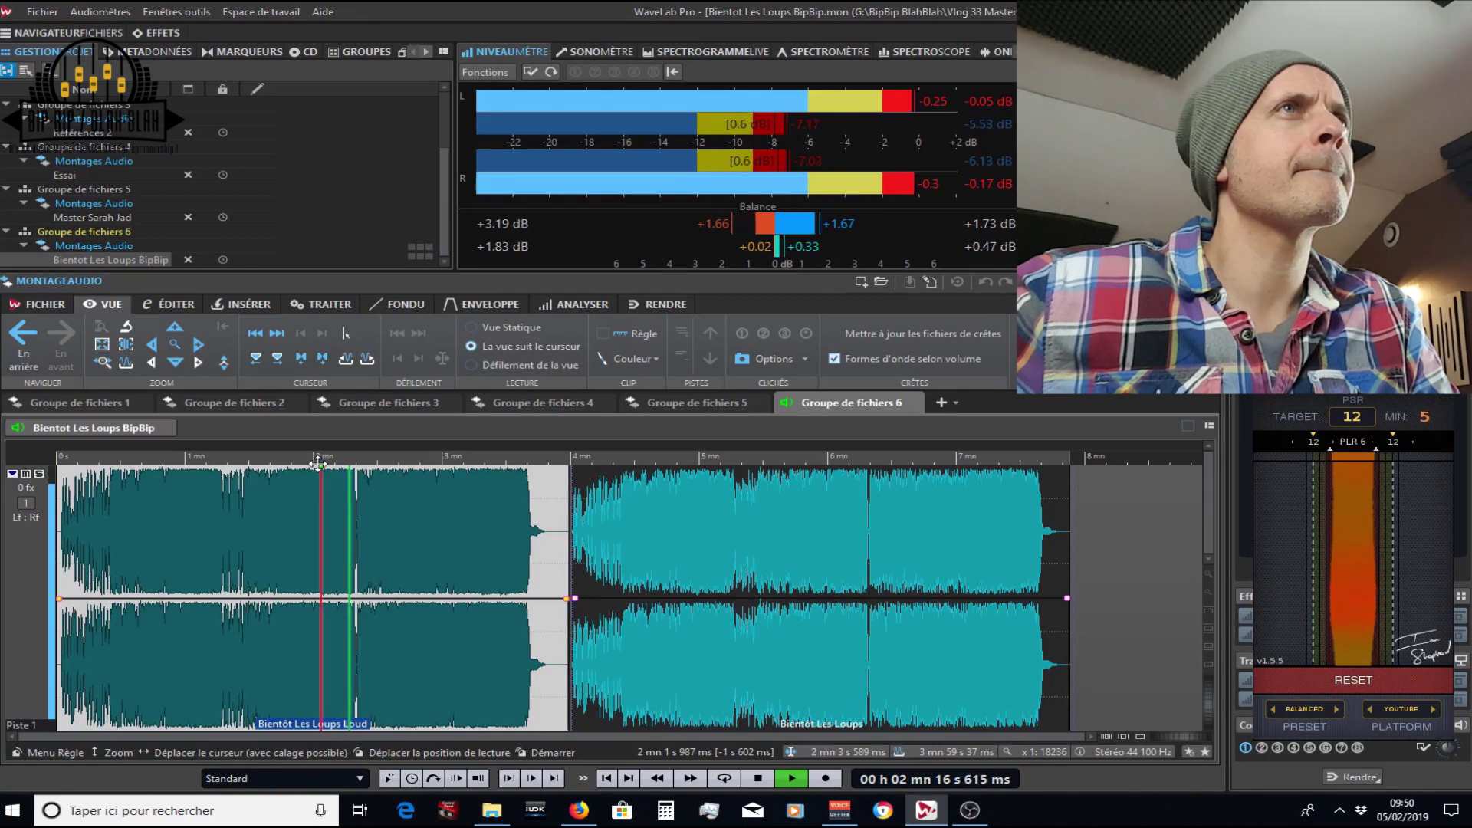
key("space")
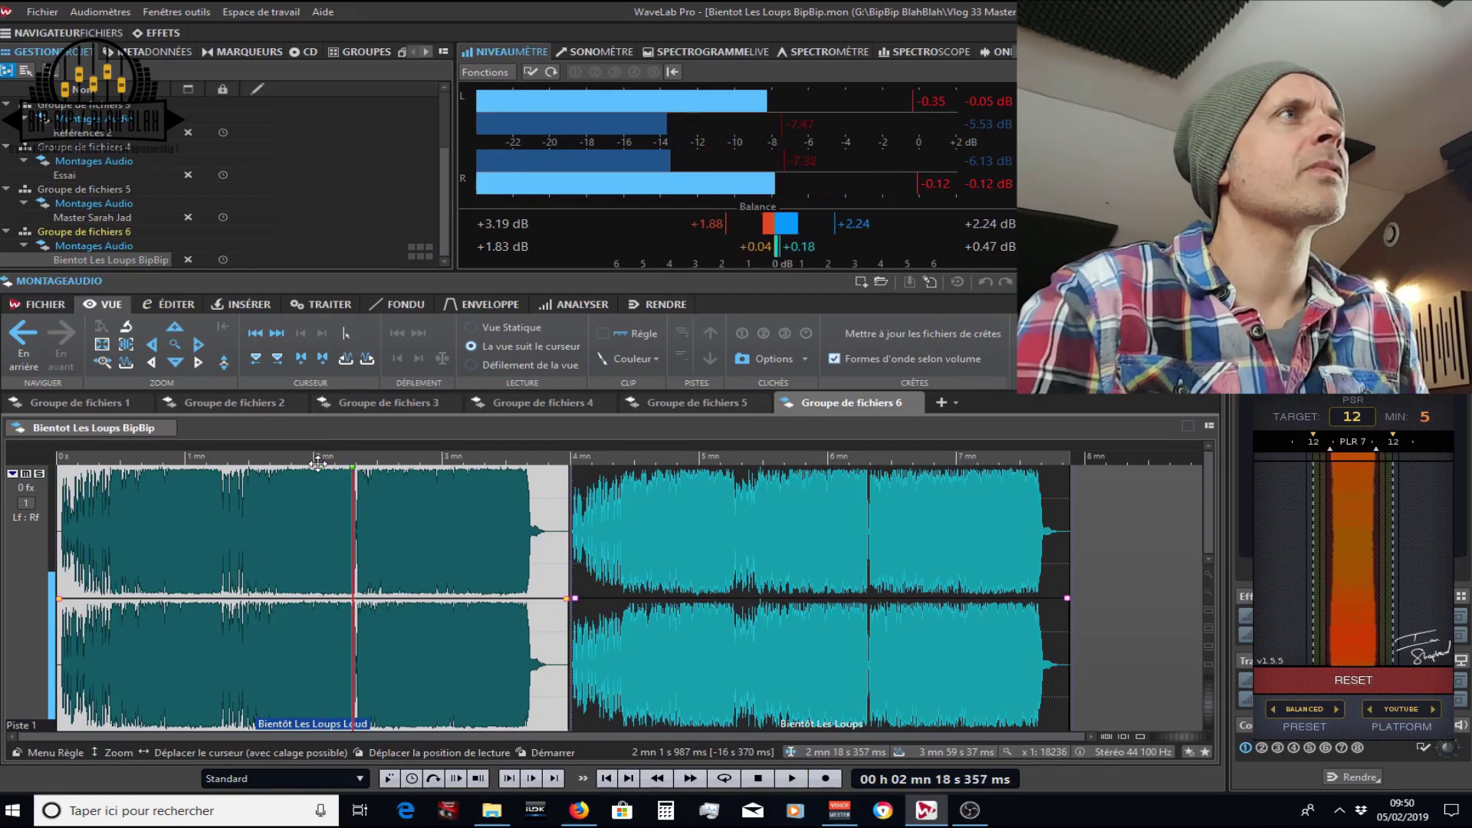
Step: Play the matching passage of the Bientôt Les Loups clip from about 6 min 1 s to 6 min 19 s for comparison
left_click(831, 459)
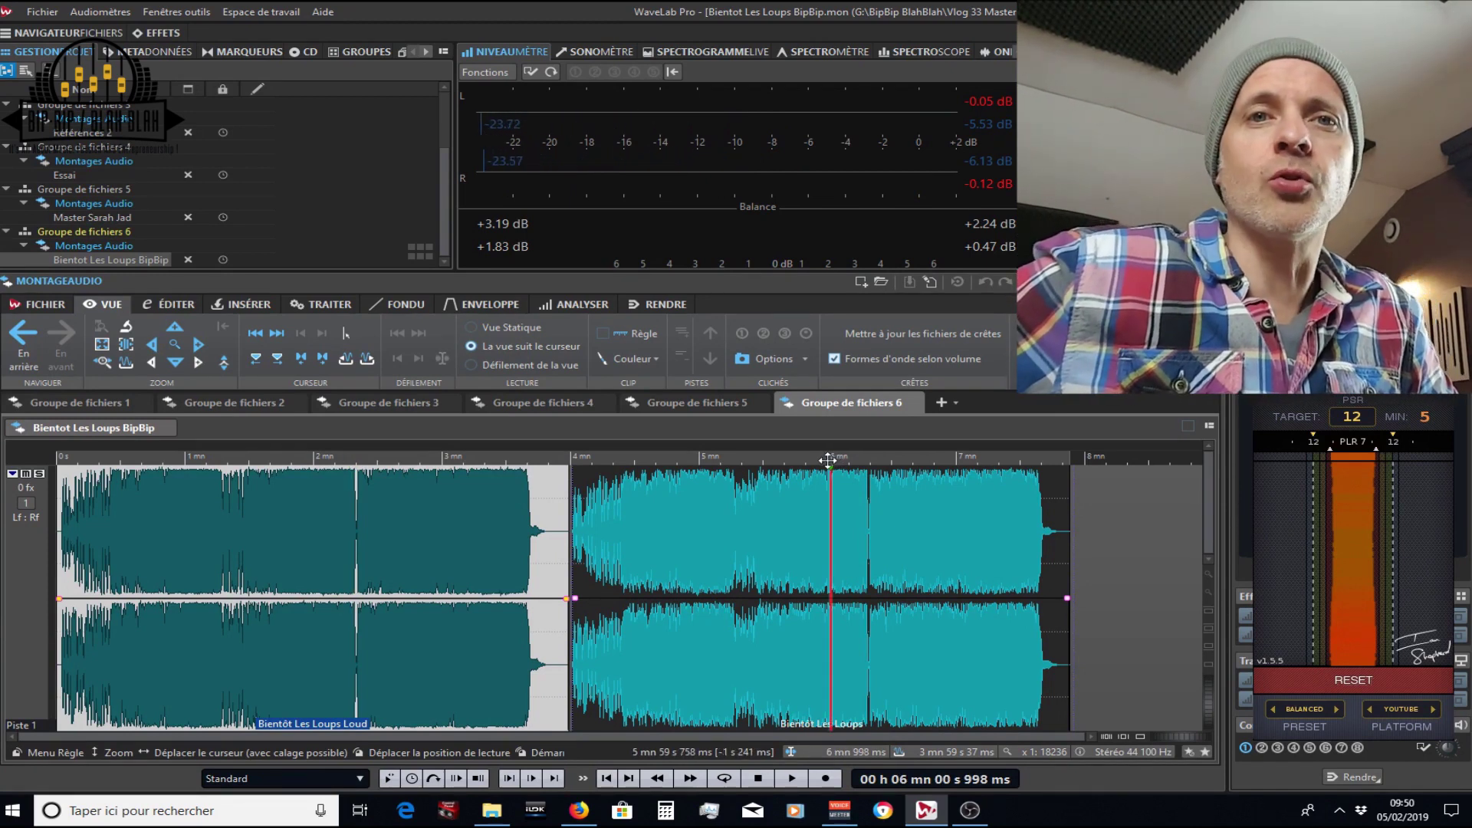
key("space")
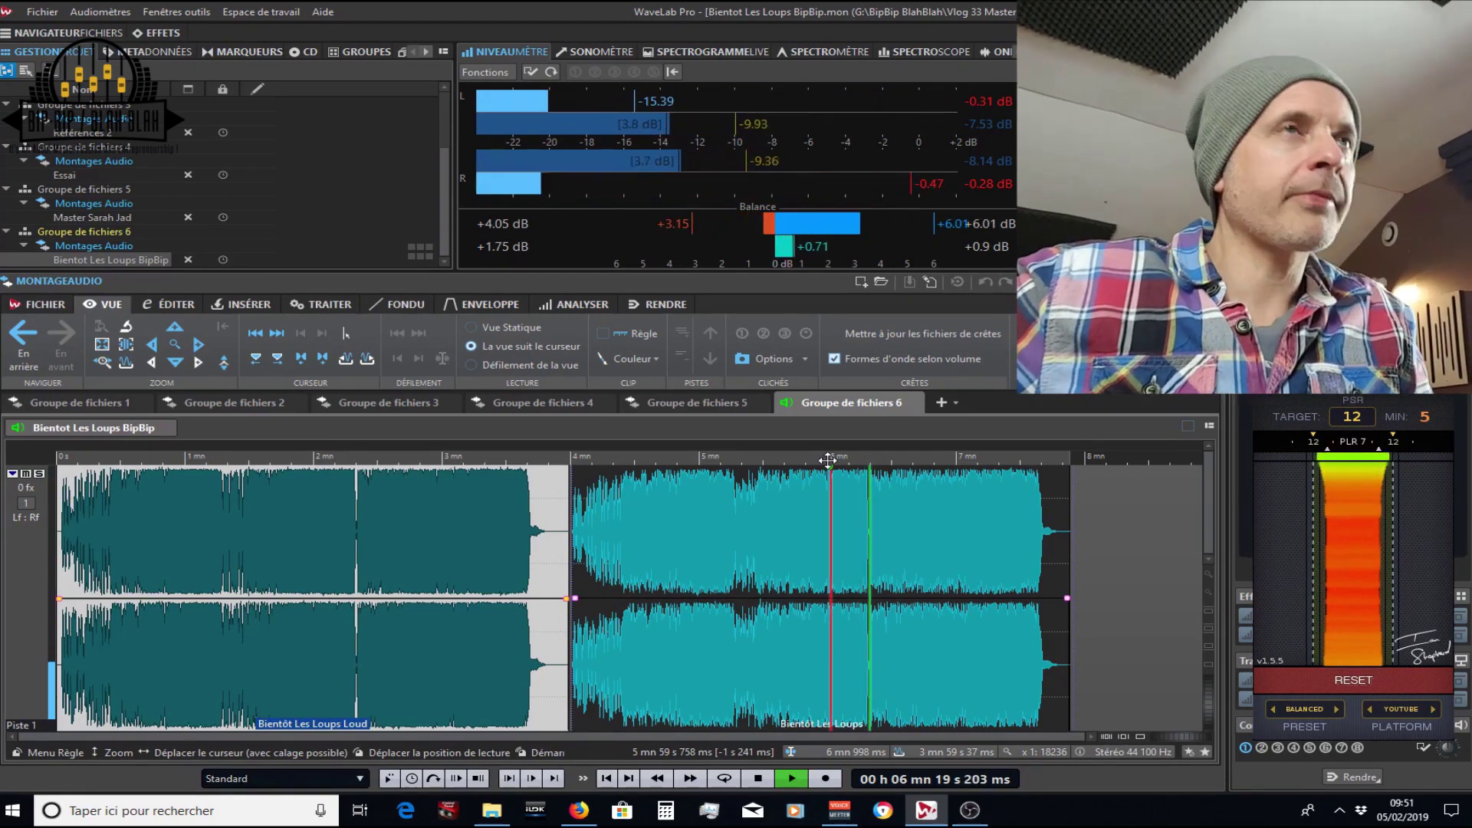
key("space")
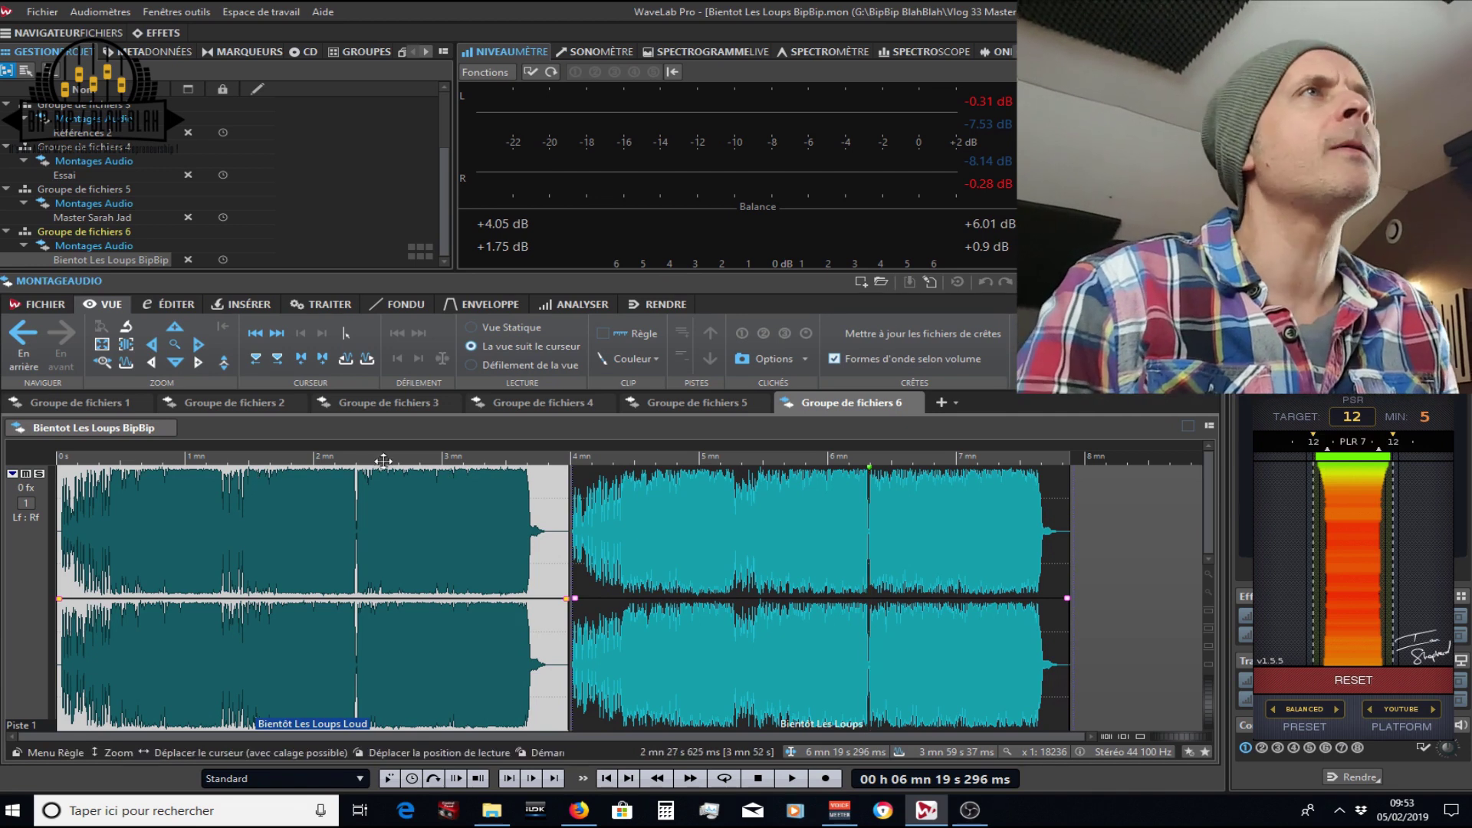
Step: Move the Dynameter window beside the level meter and replay the Loud clip from about 2 min 0 s to 2 min 10 s
left_click_drag(1353, 383, 1206, 326)
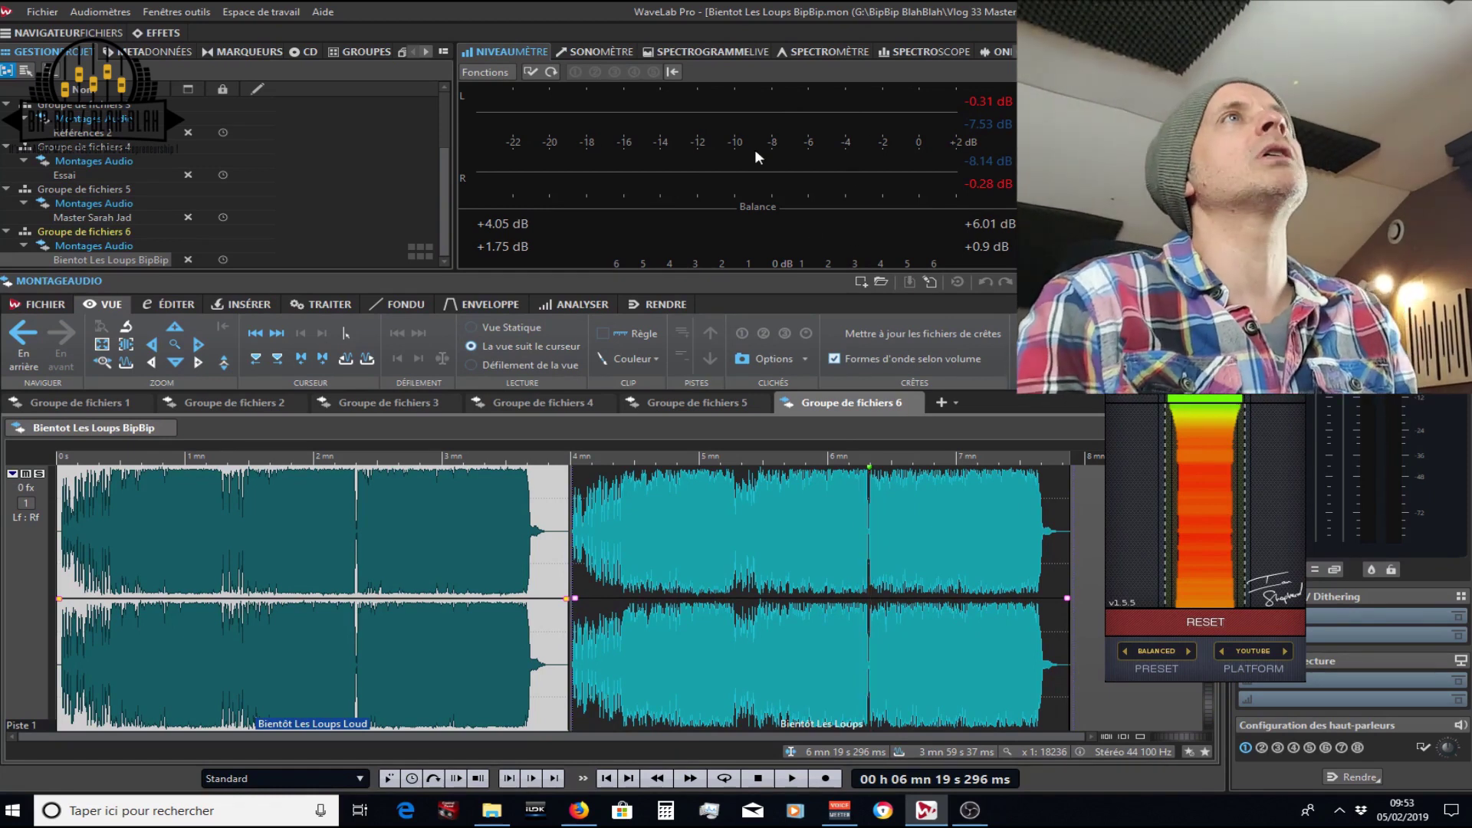
key("space")
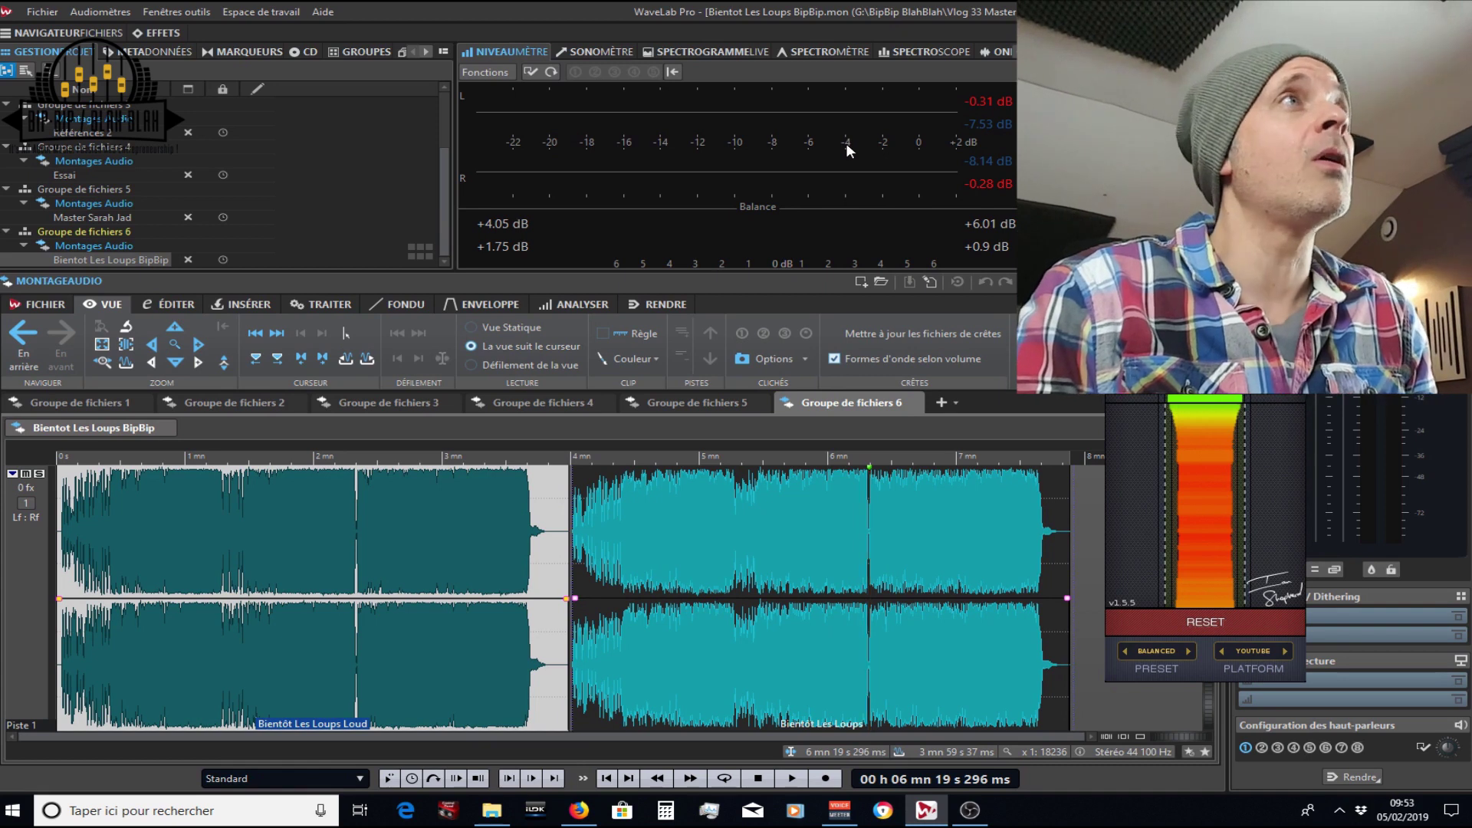
left_click(315, 460)
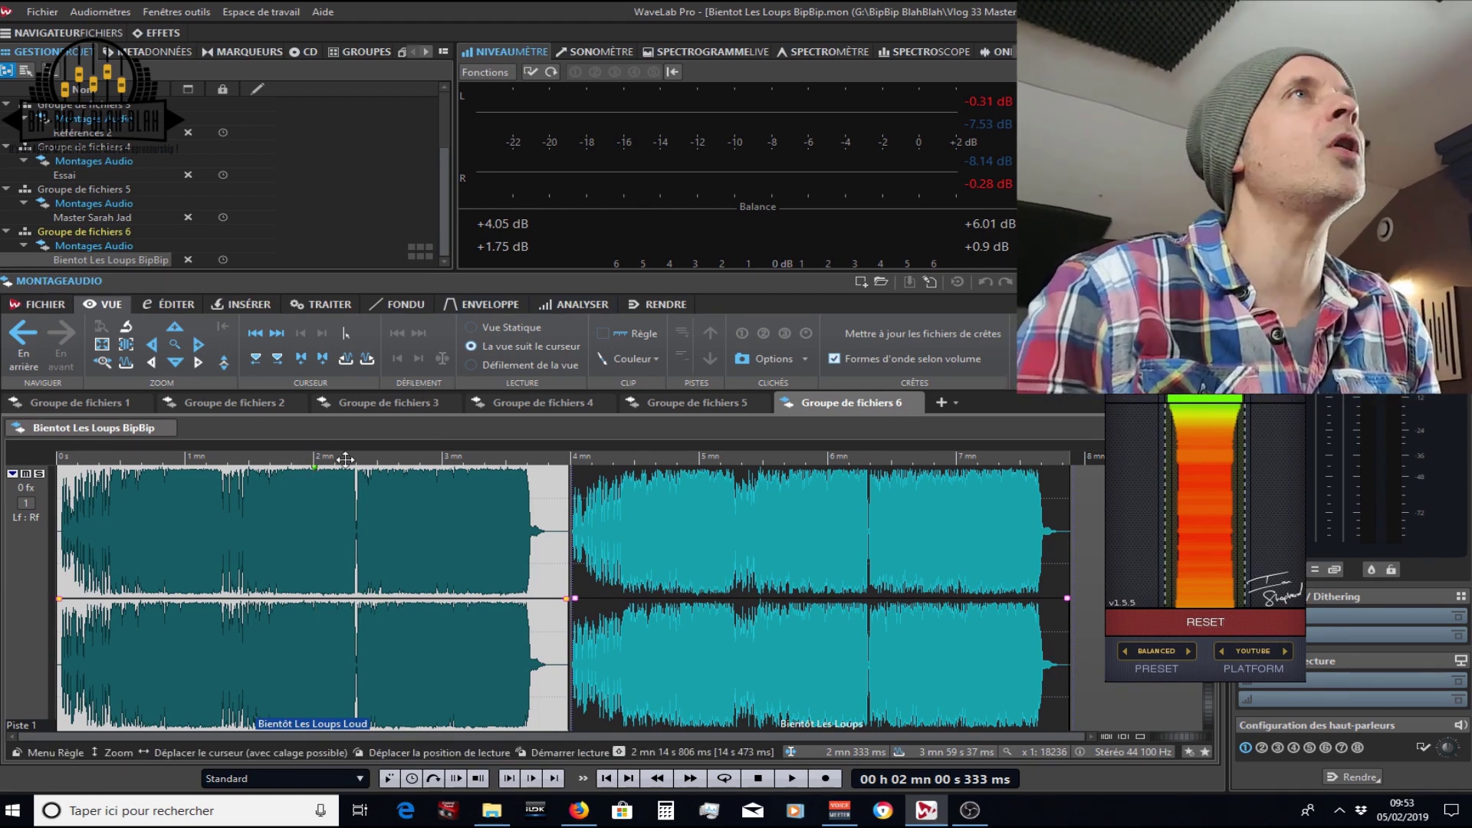
key("space")
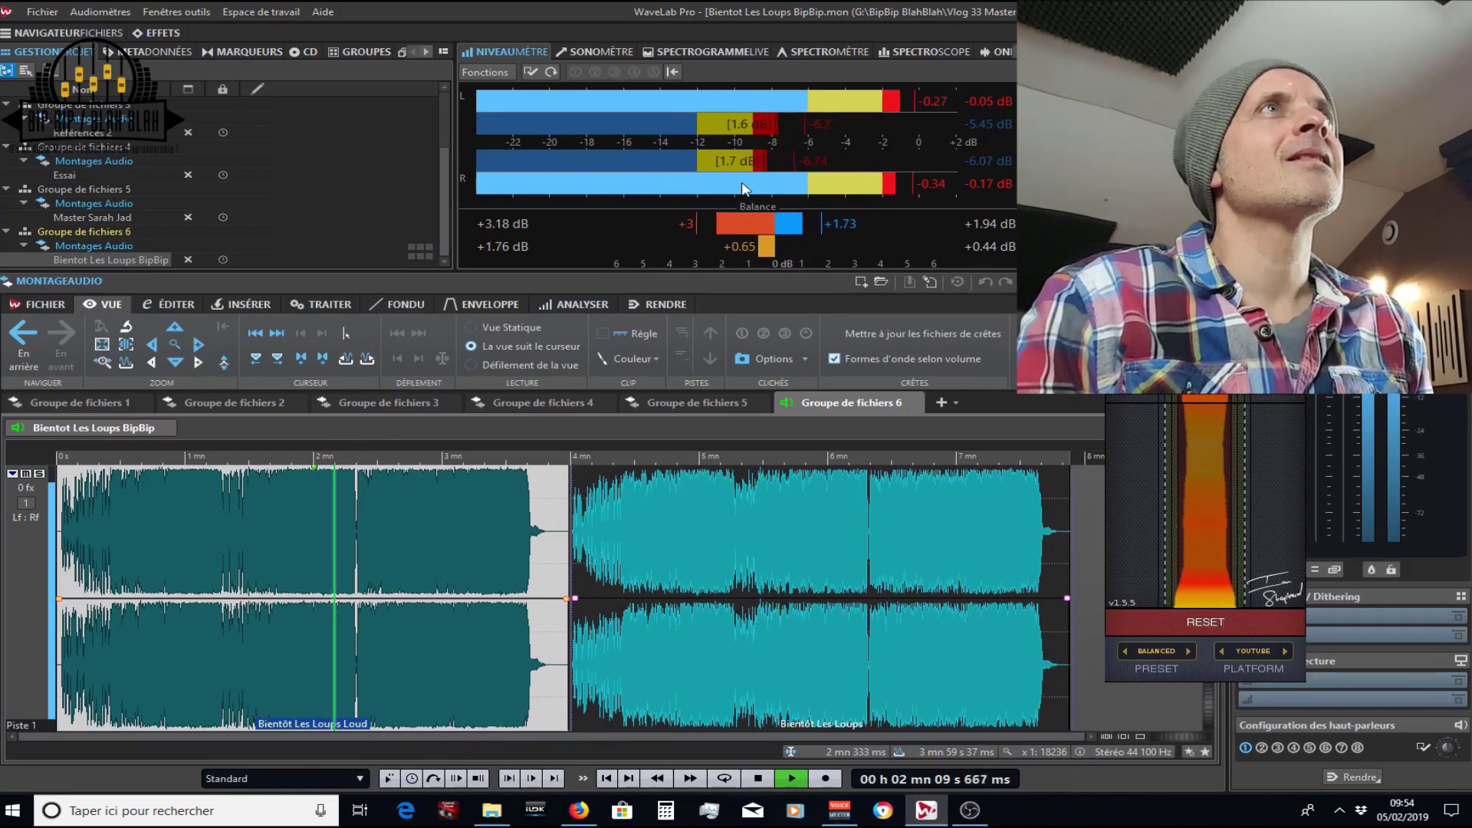
key("space")
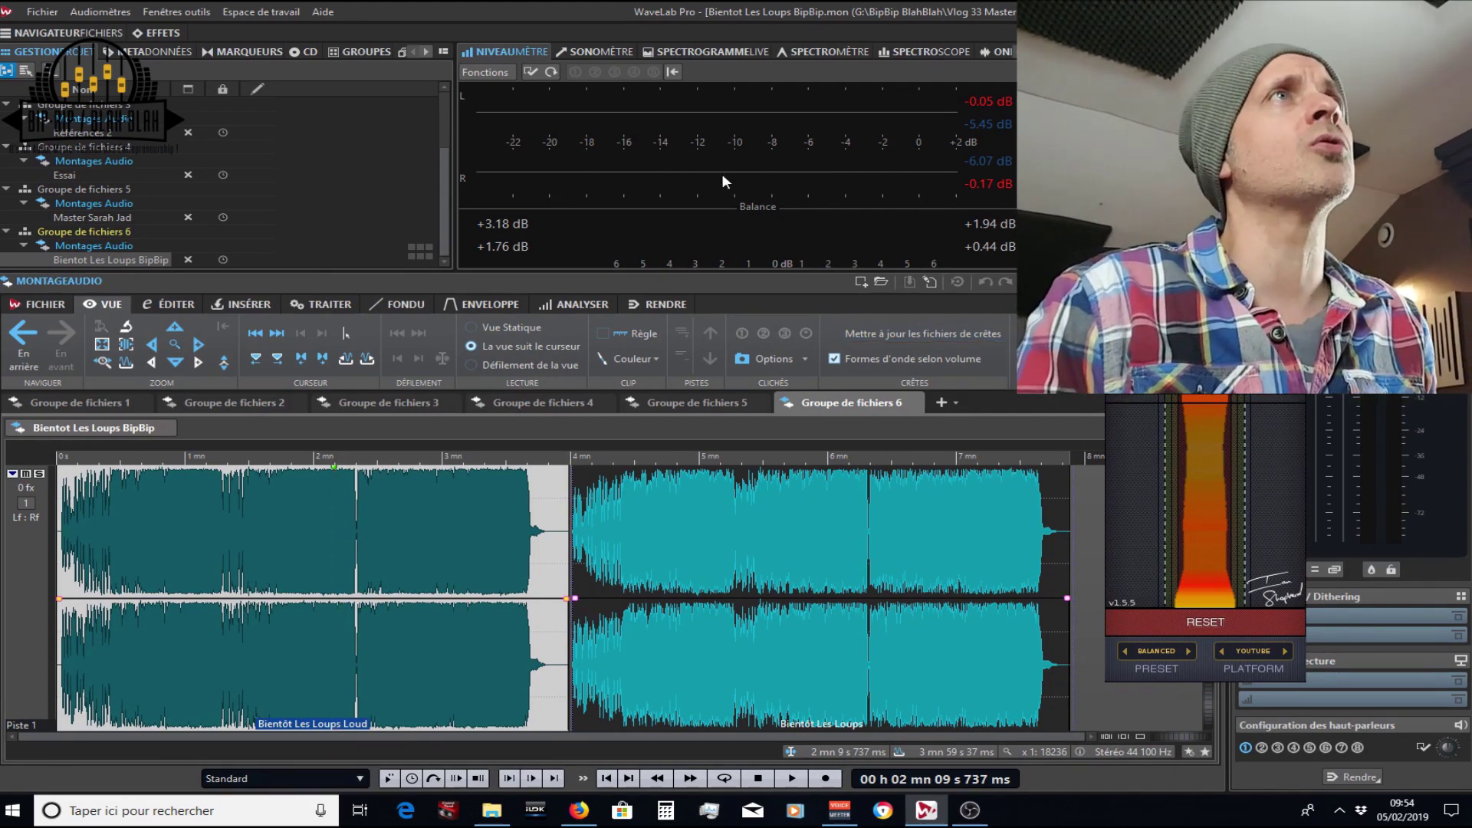
Step: Replay the Bientôt Les Loups clip from about 6 min 0 s to 6 min 11 s and compare its levels
left_click(829, 462)
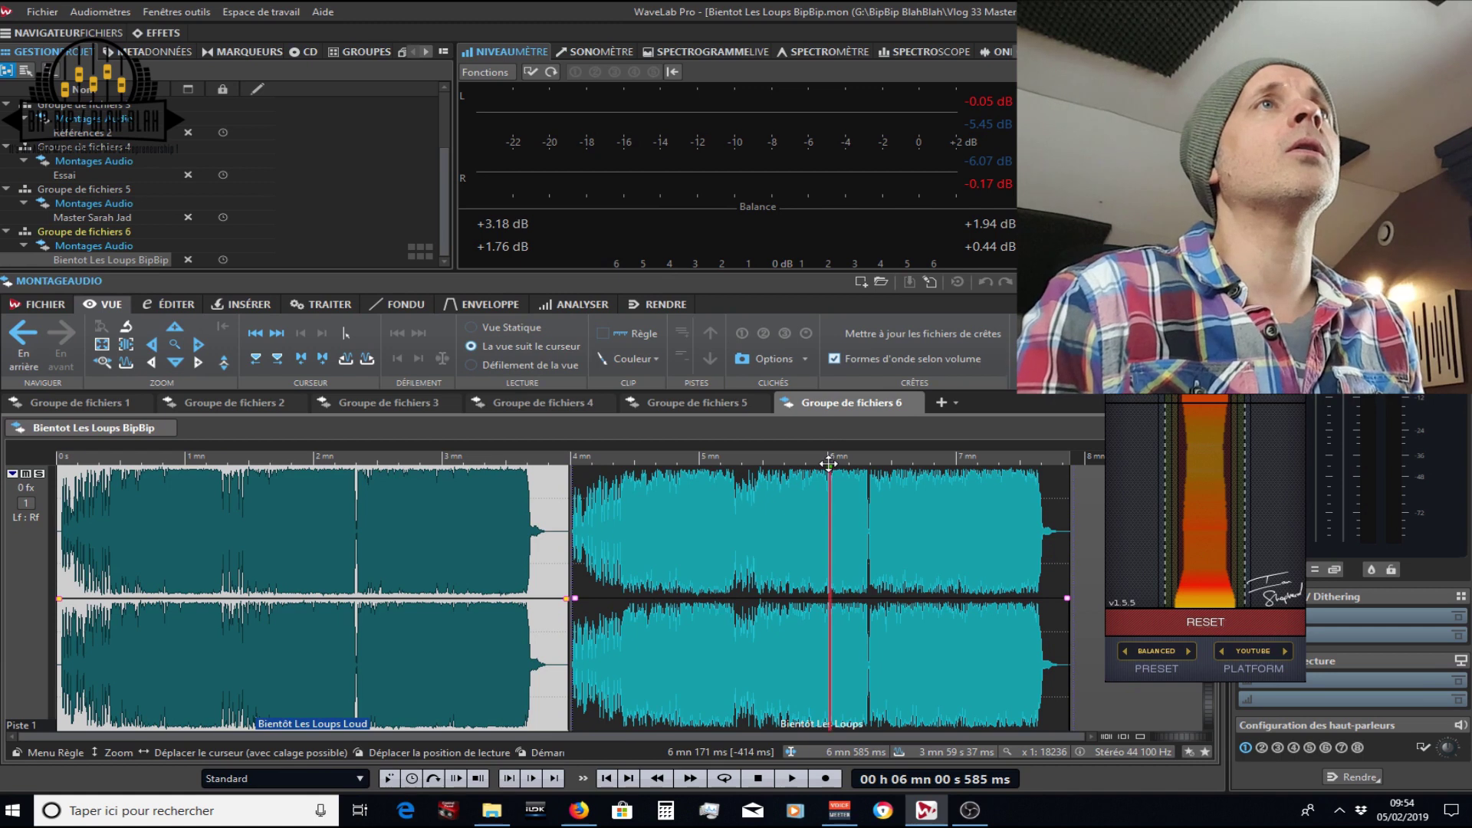
key("space")
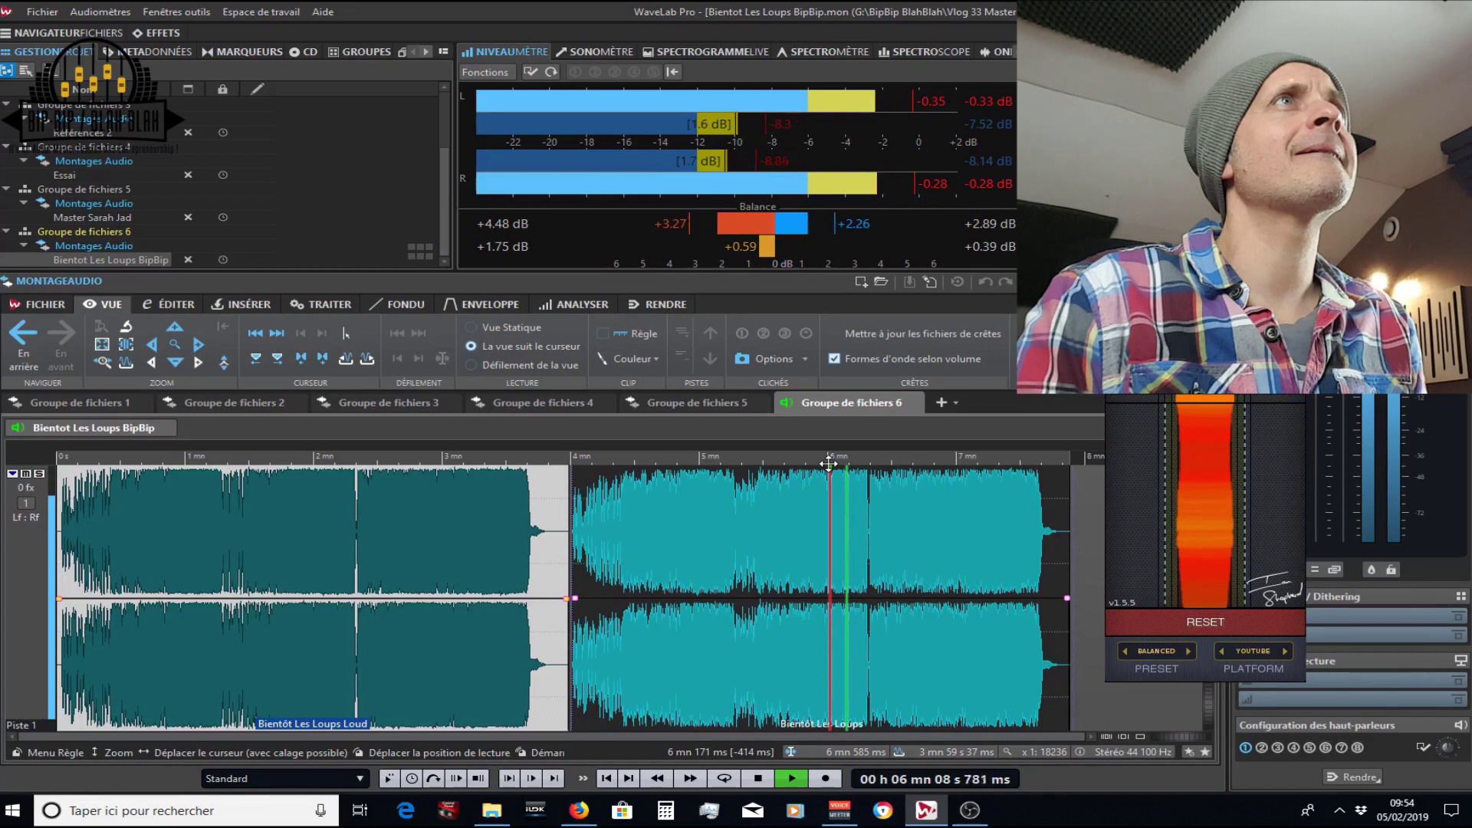
key("space")
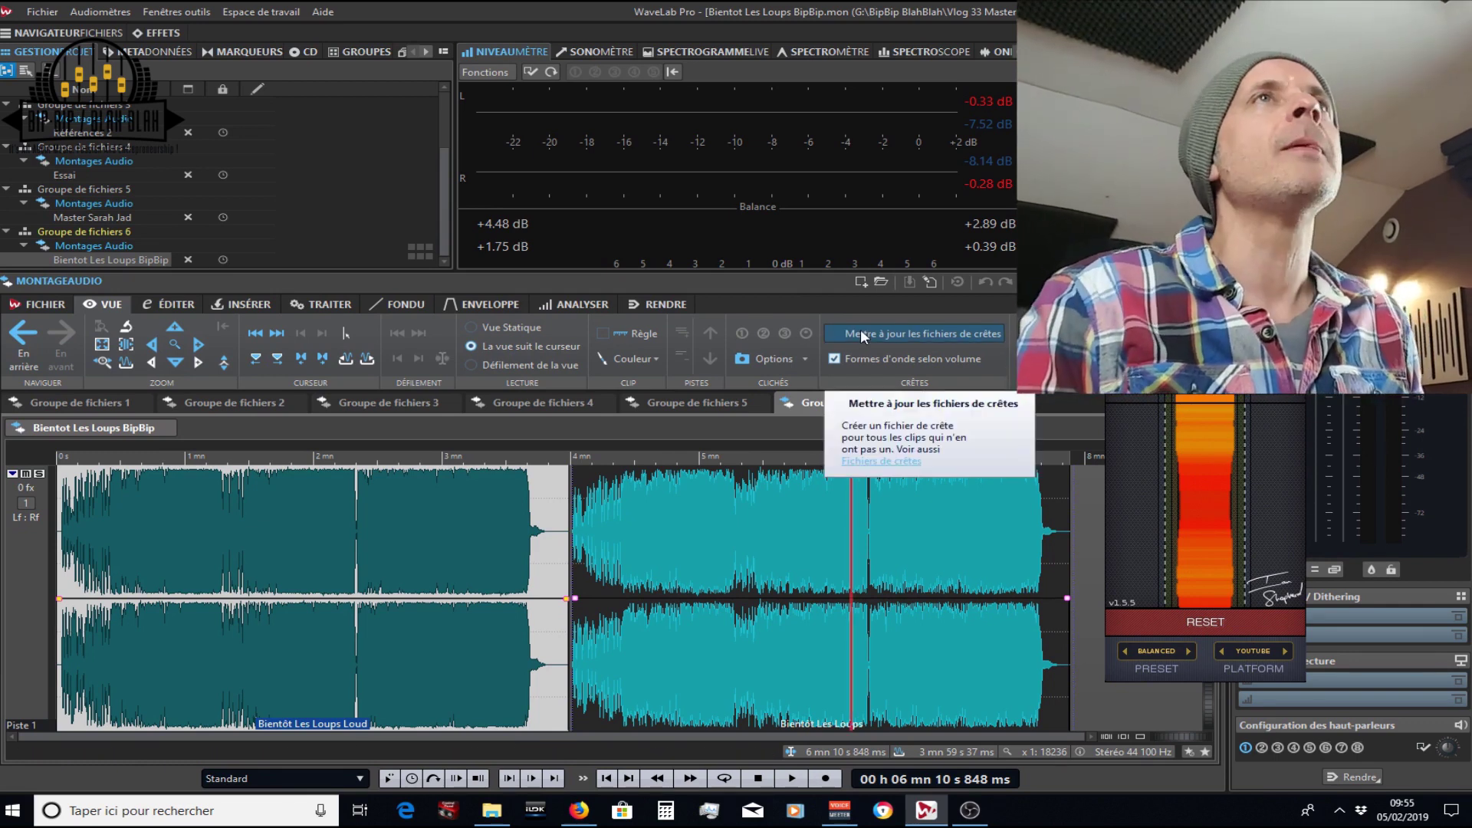
Step: Reposition the Dynameter window over the montage and reset its meter, with the cursor at about 2 min 2 s in the Loud clip
left_click_drag(1213, 261, 1206, 231)
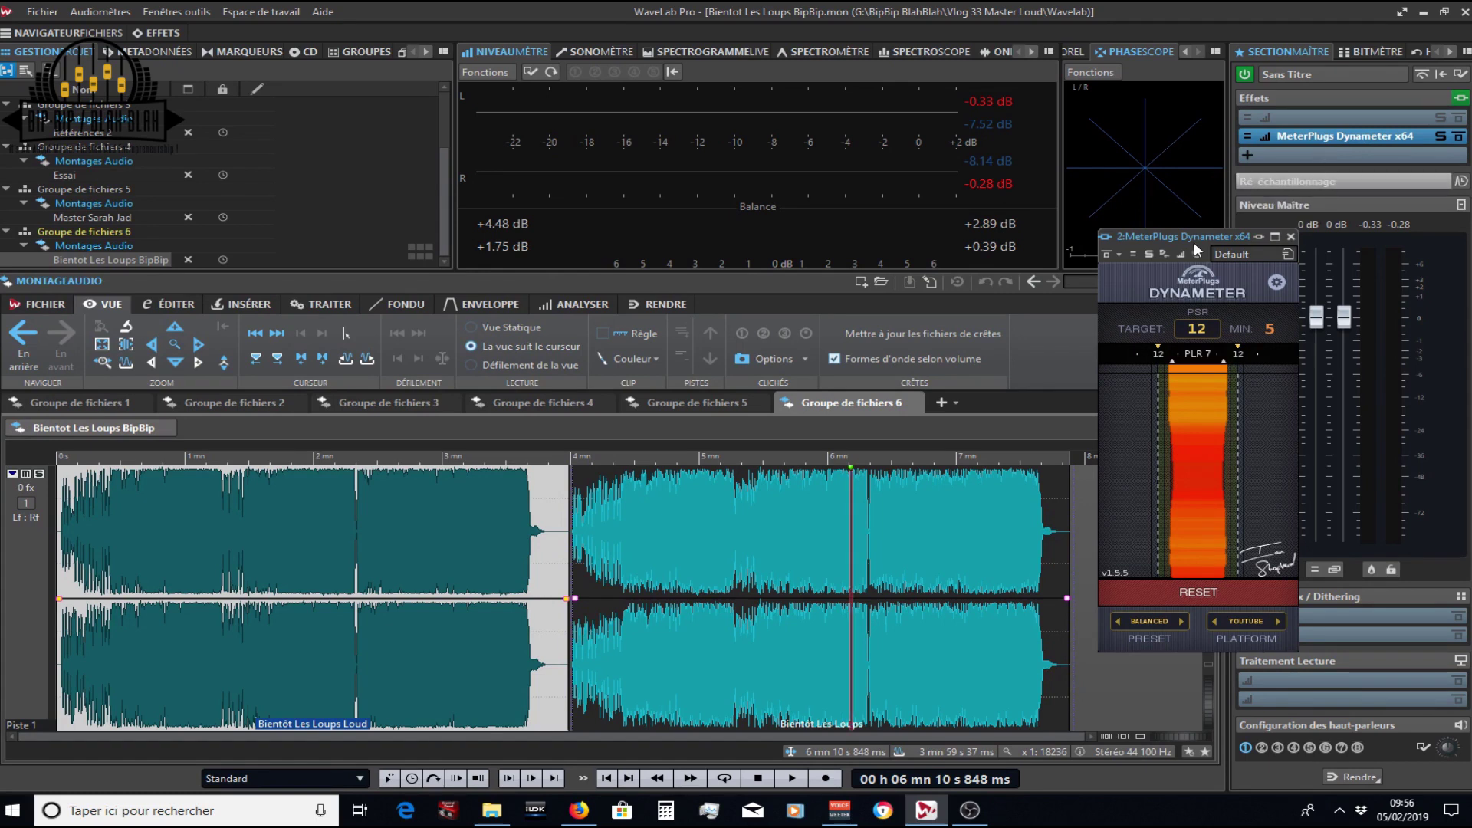
left_click_drag(1184, 237, 1164, 288)
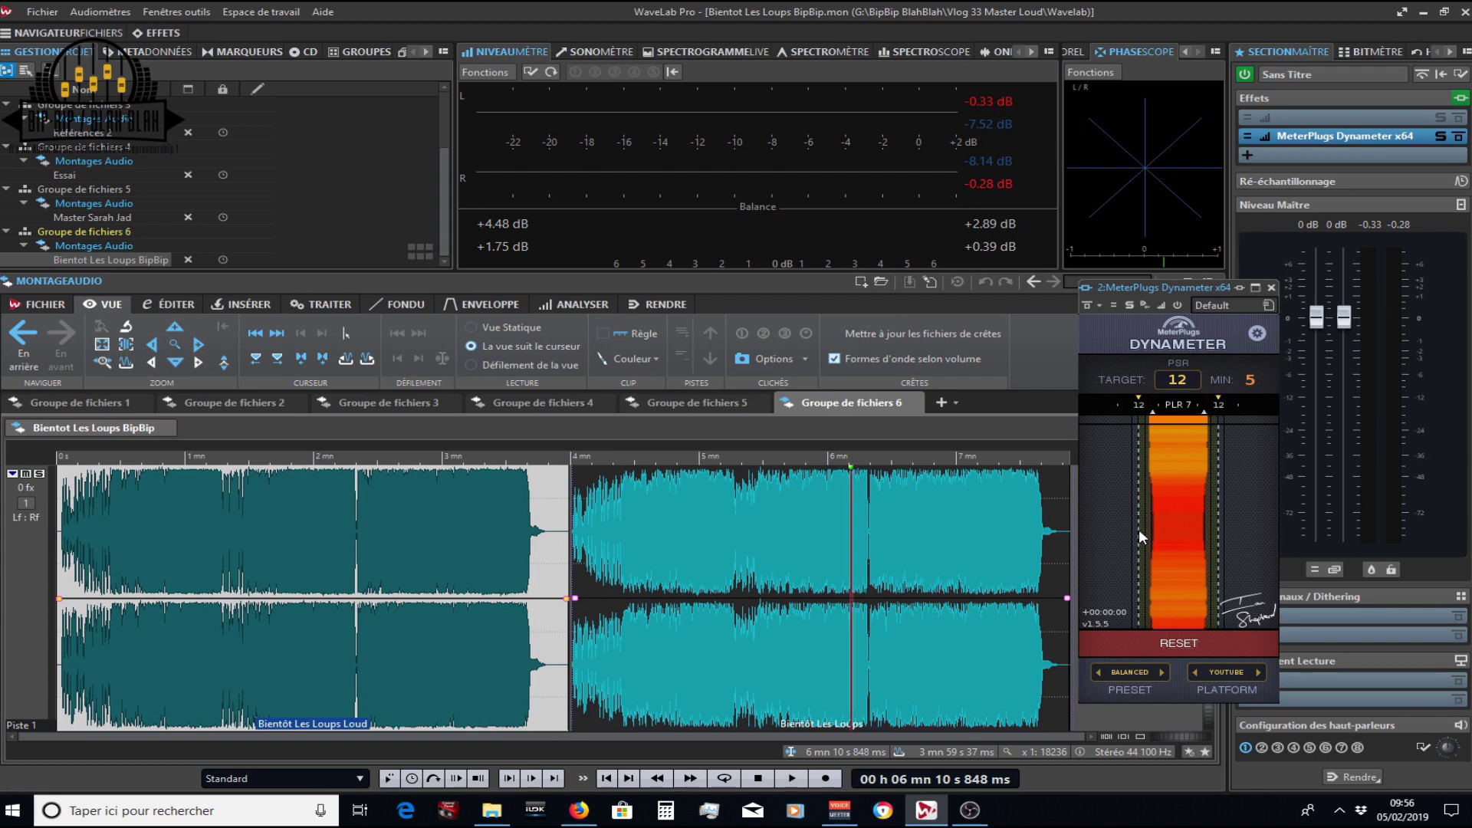
left_click(320, 469)
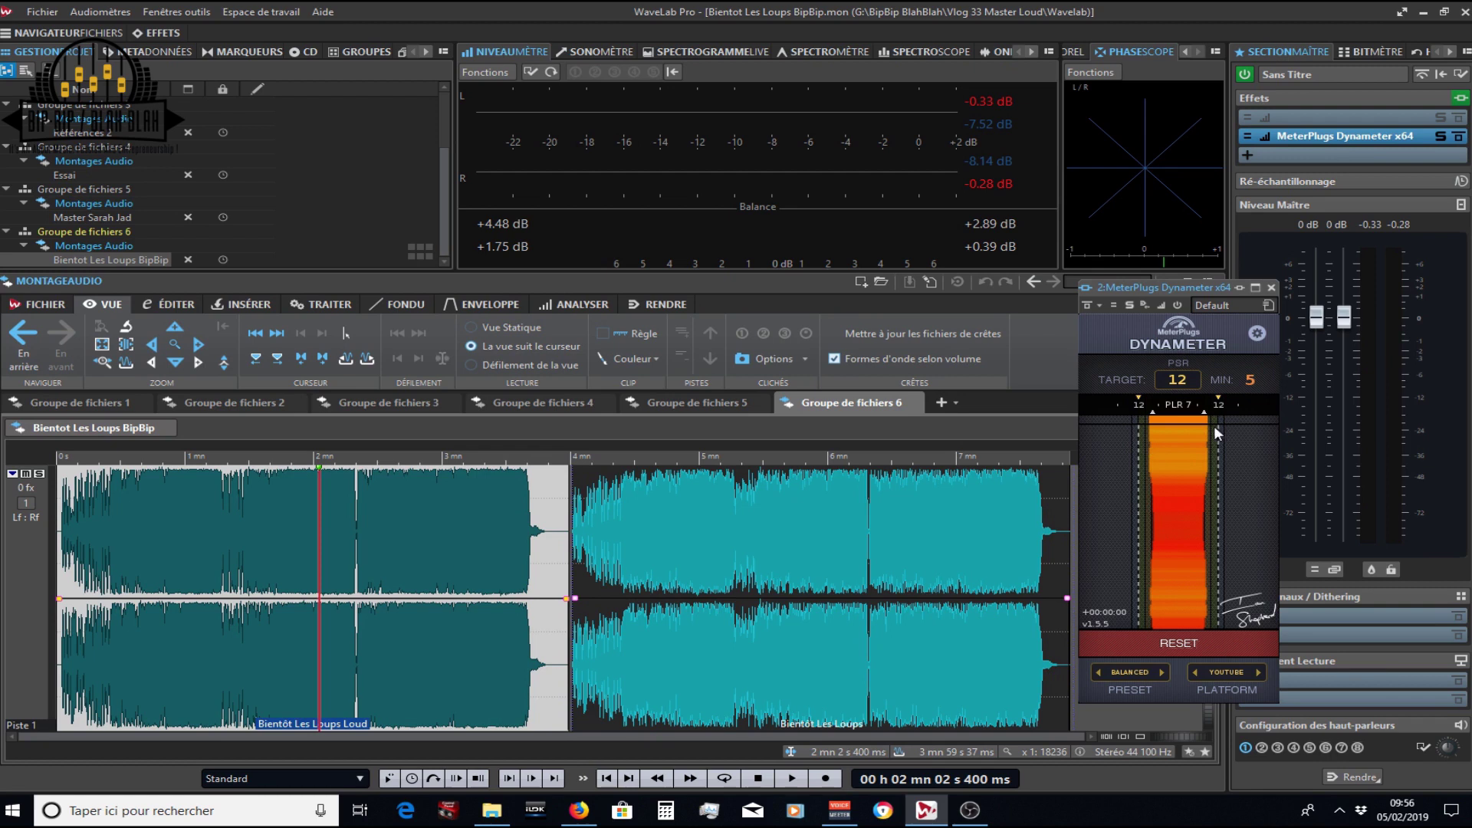
left_click_drag(1179, 289, 1108, 287)
left_click(1101, 646)
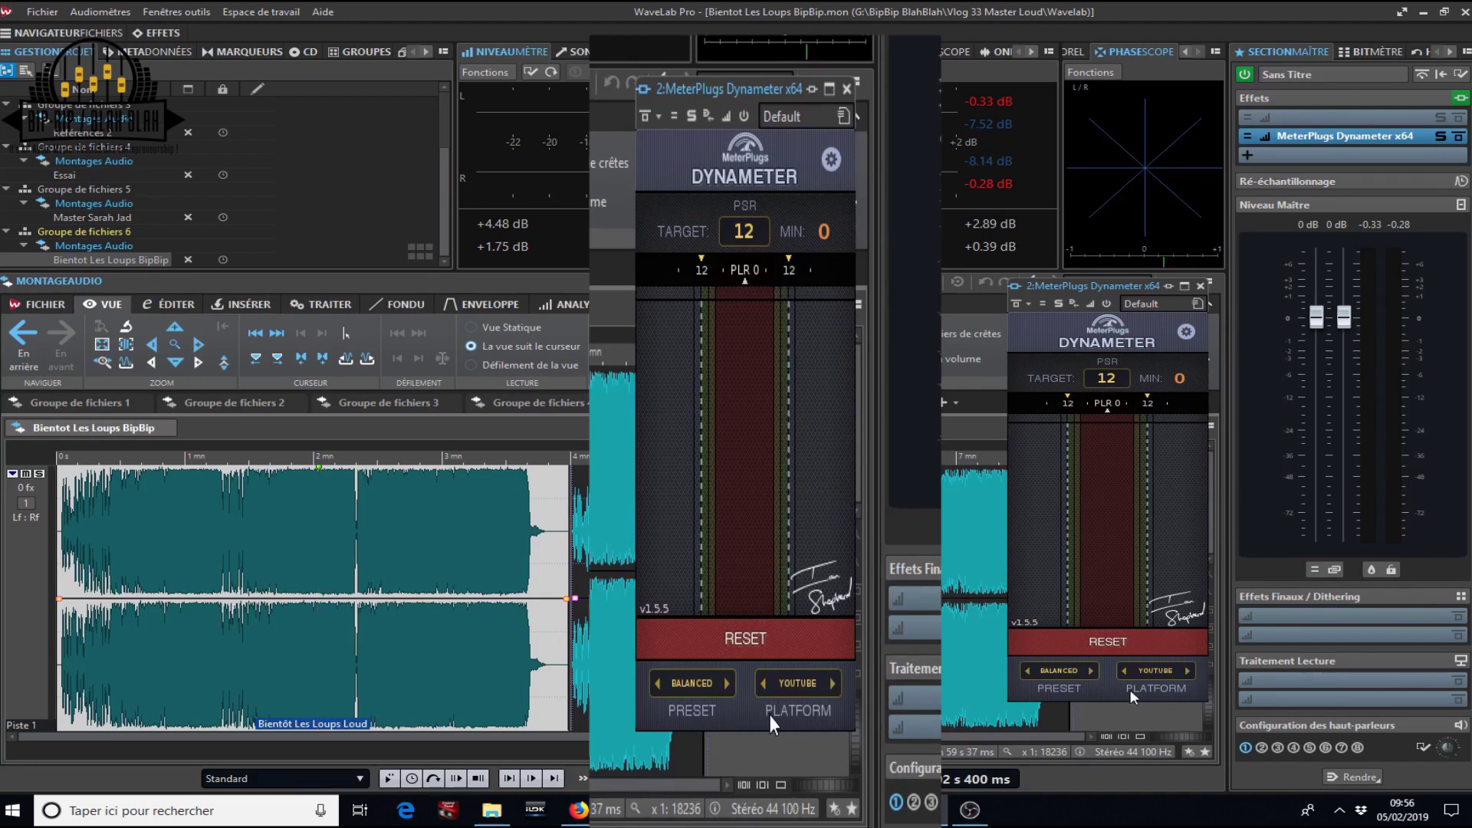
Step: Switch the Dynameter preset to Competitive and Limited to compare their PSR targets, and return to Balanced
left_click(657, 683)
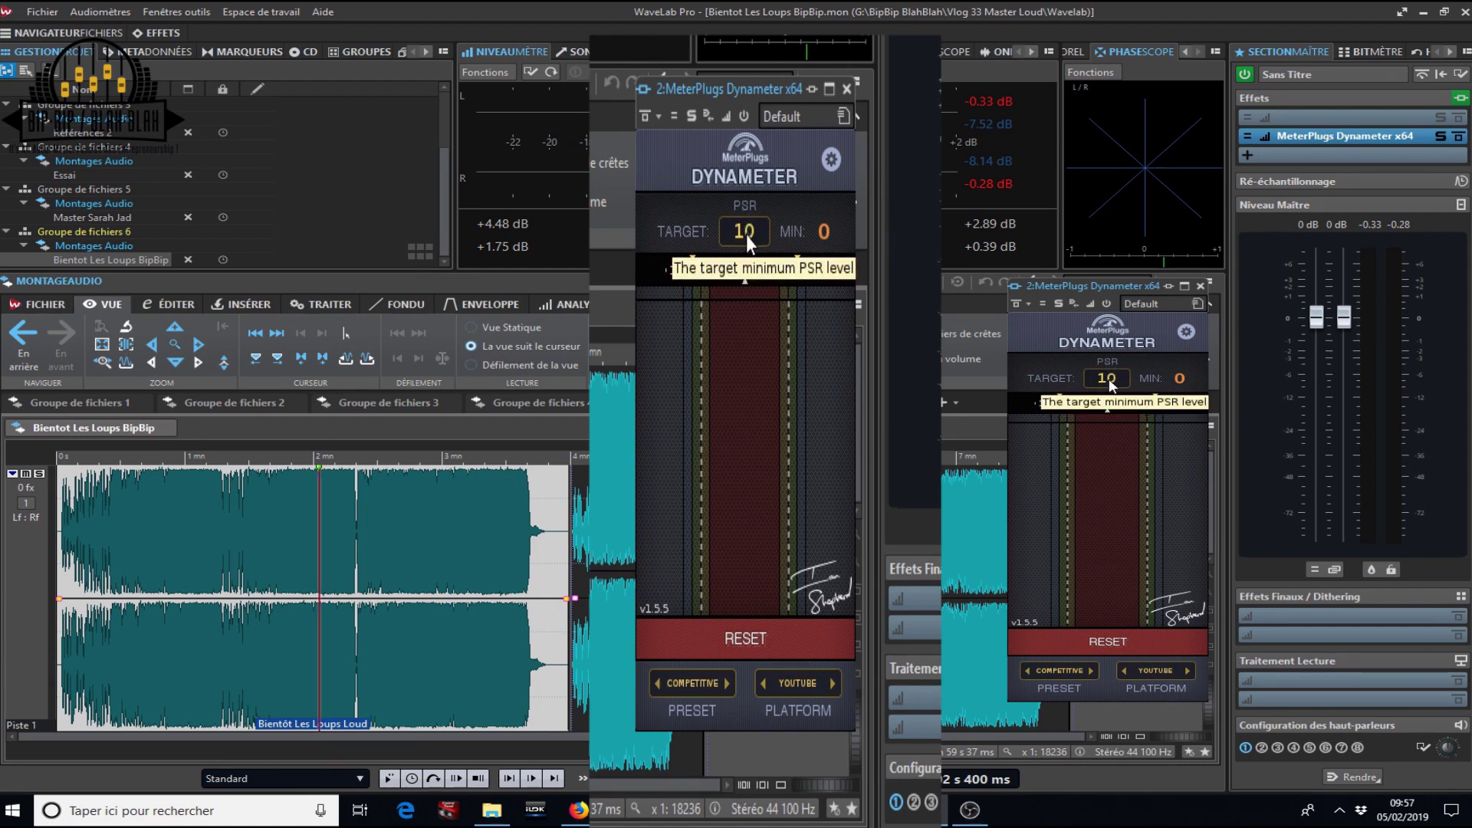
left_click(658, 683)
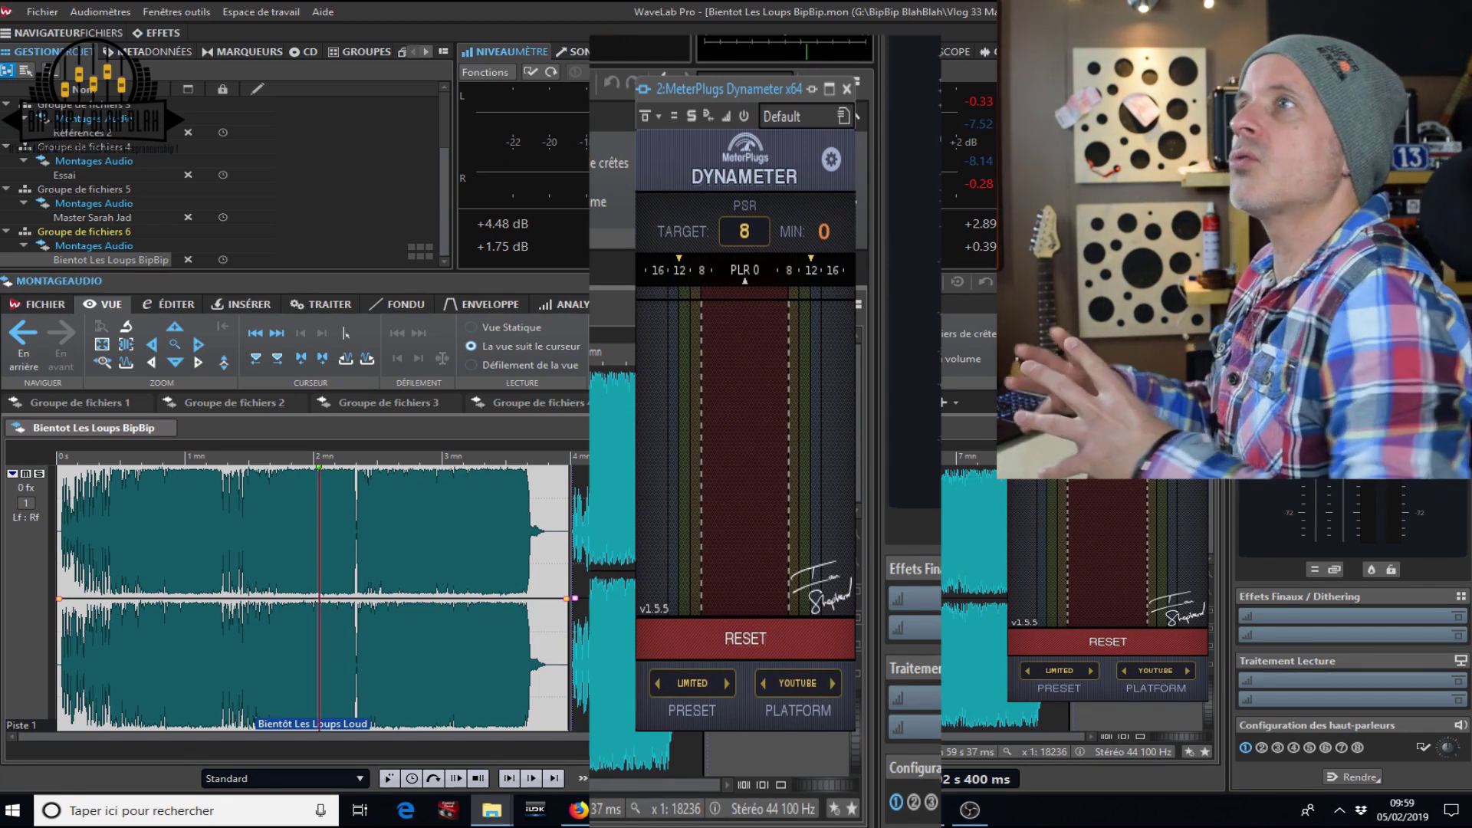
key("space")
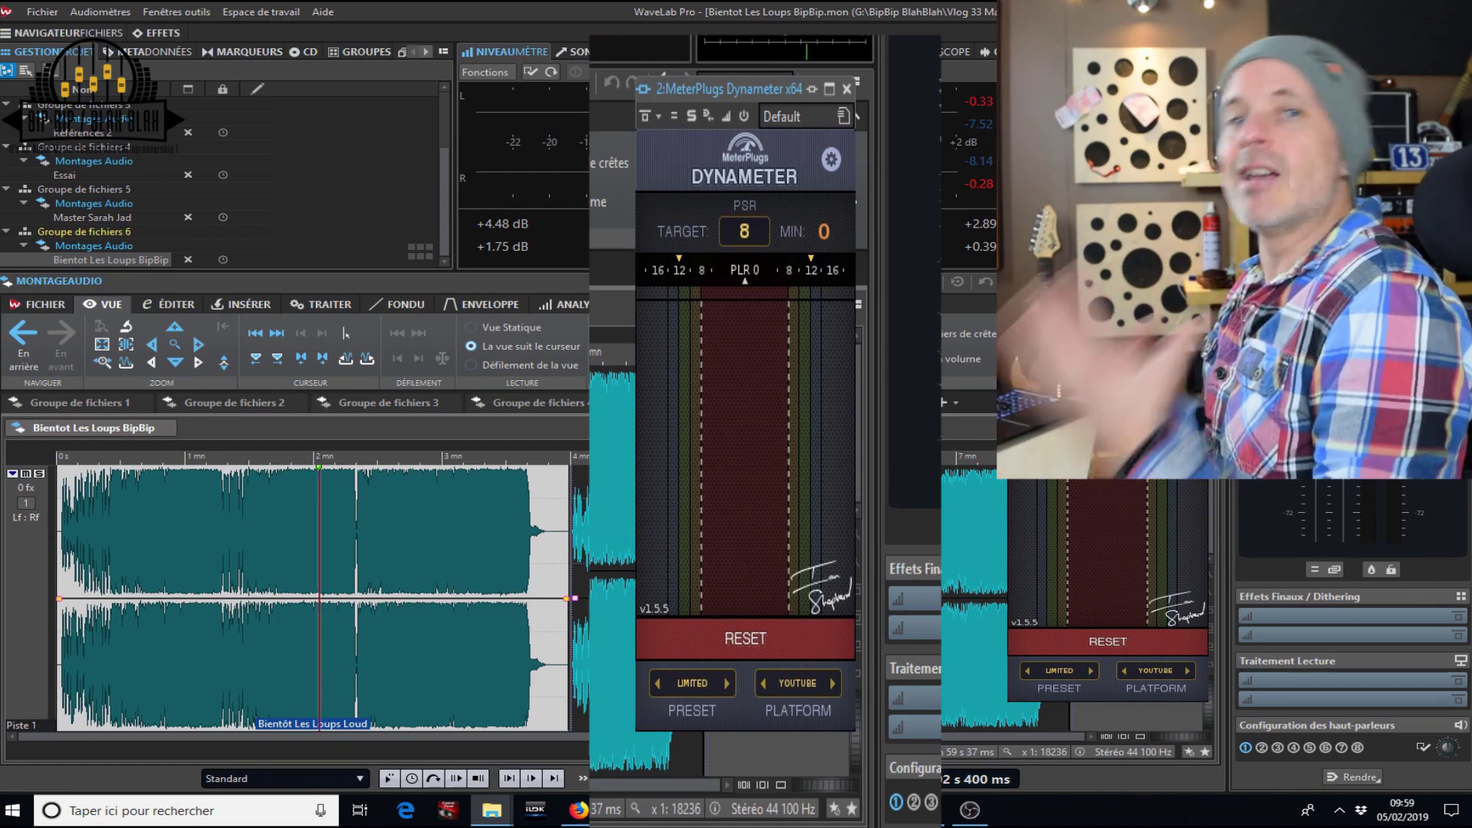
key("space")
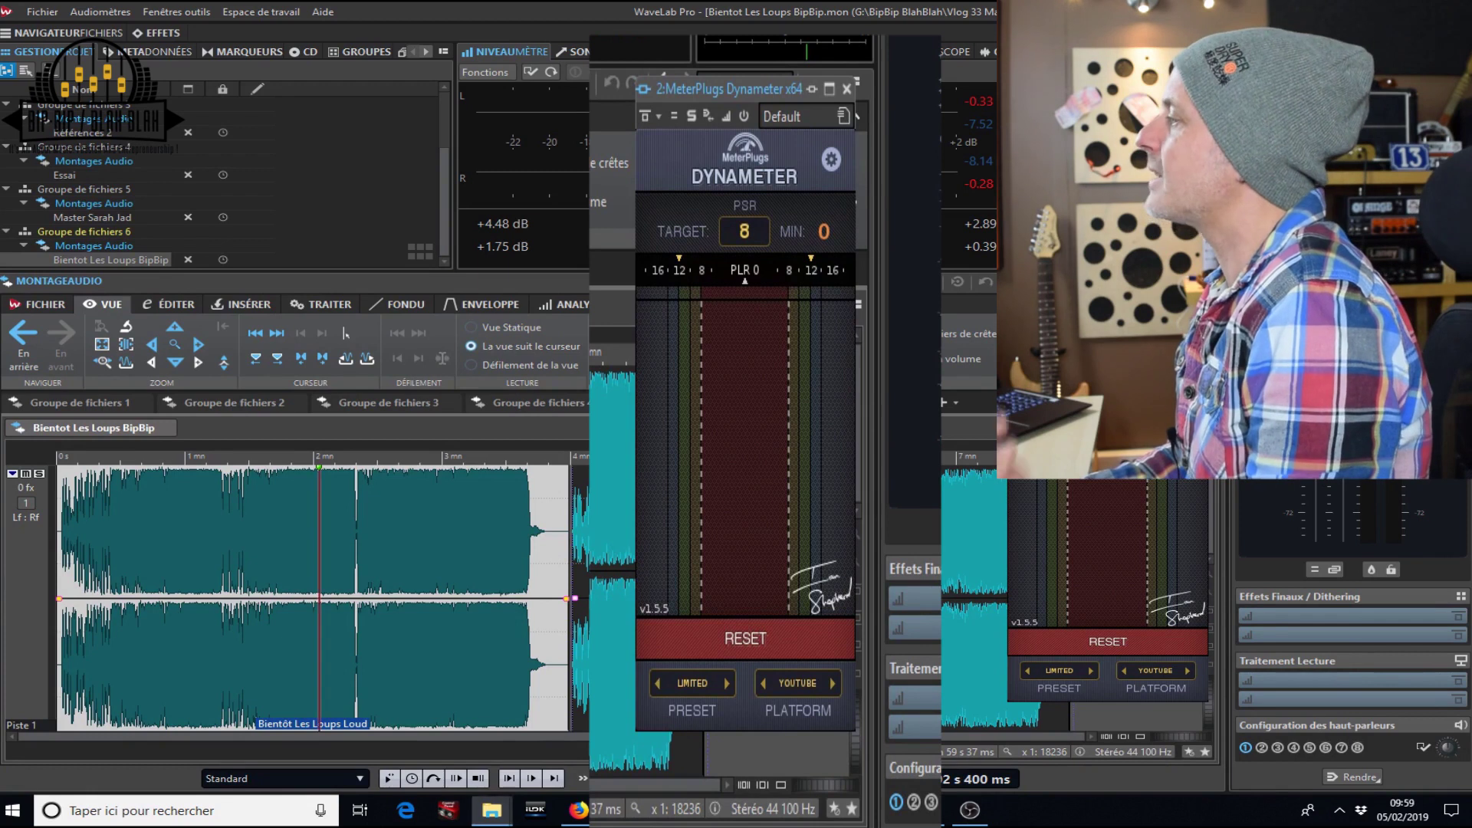
key("space")
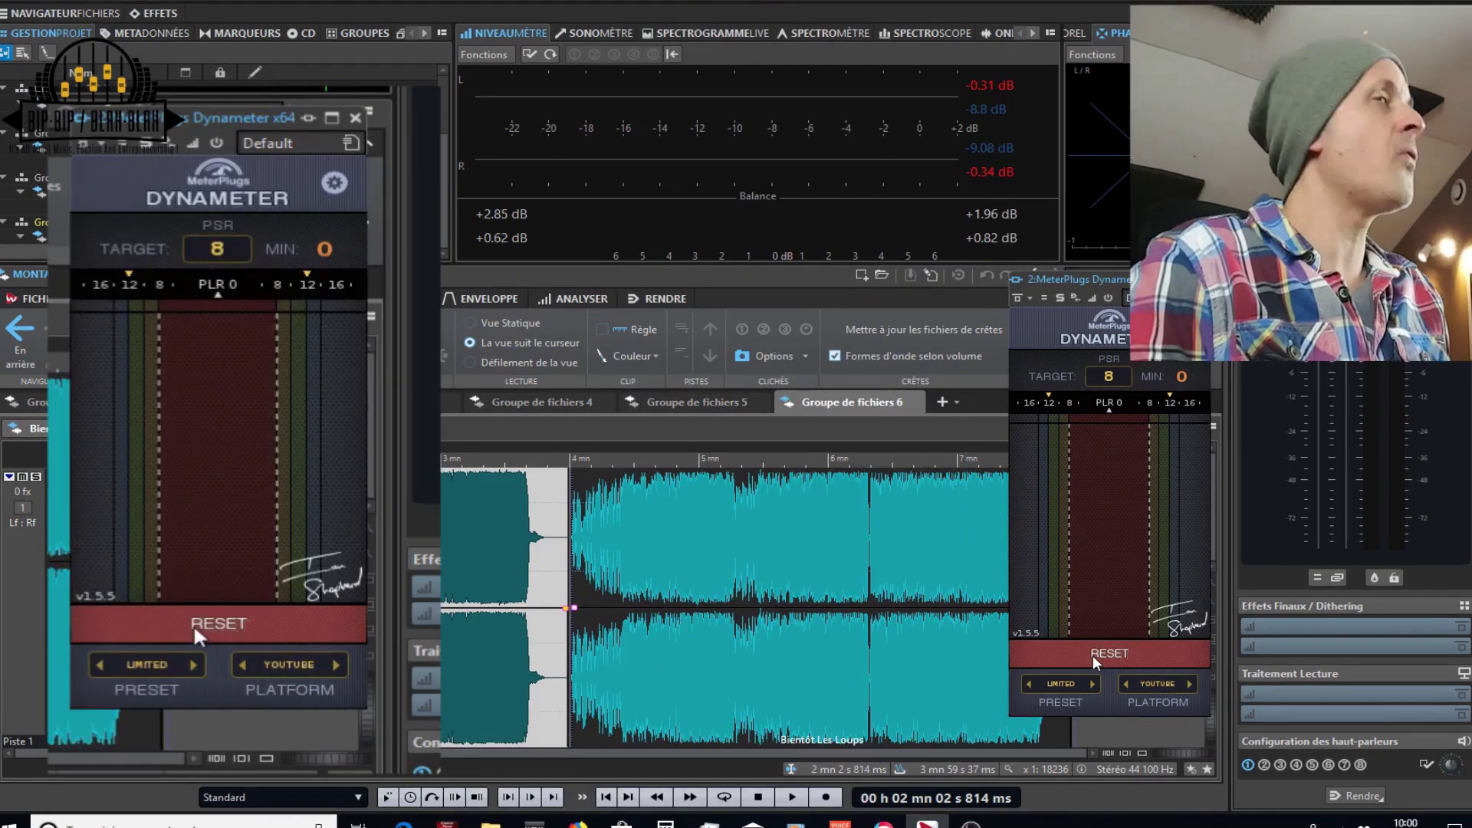
left_click(195, 664)
left_click(195, 664)
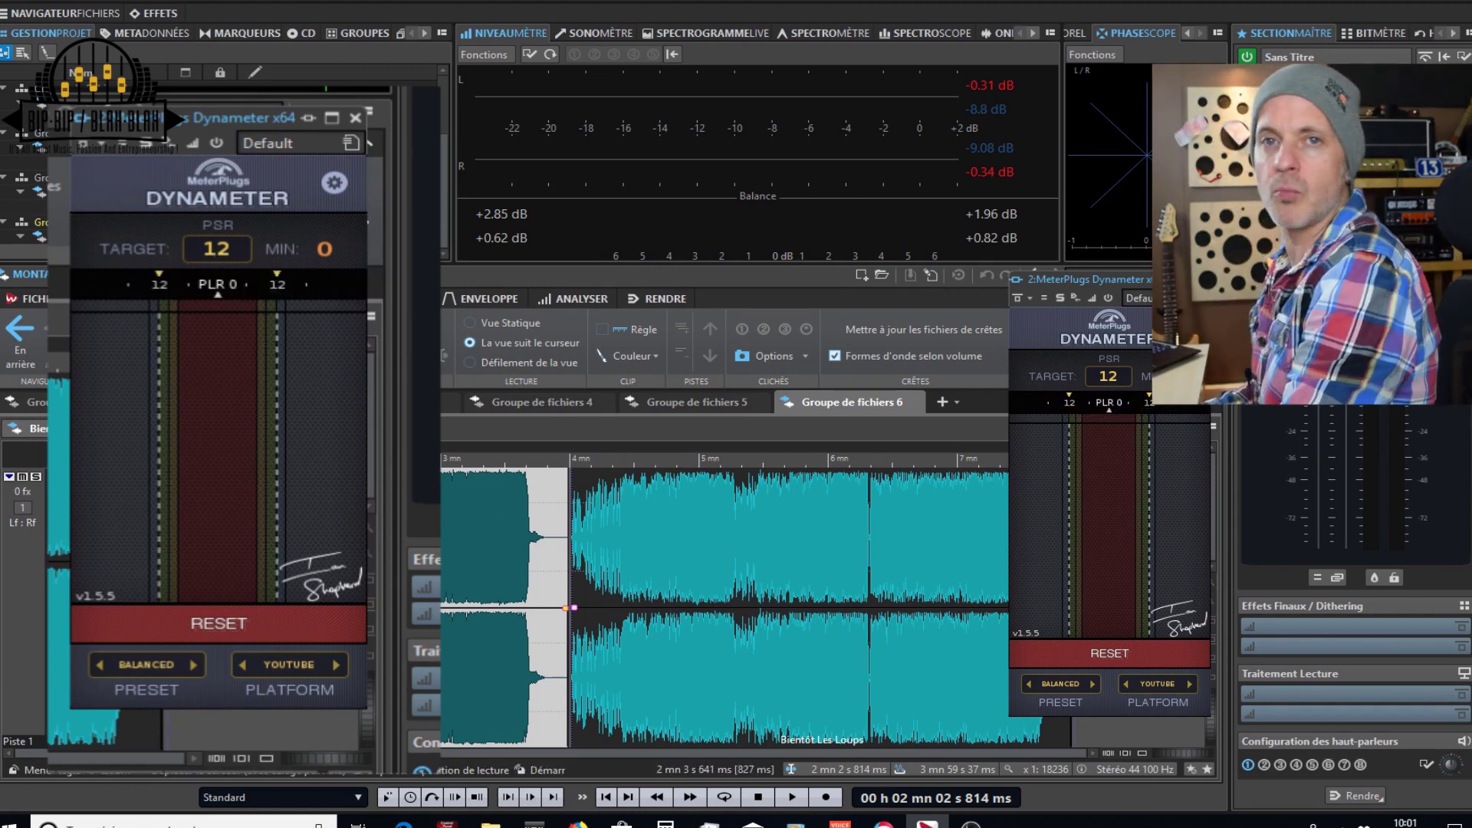
Step: Play the Loud clip's passage around 2 min up to about 2 min 10 s and examine its dynamics against the Balanced preset
key("space")
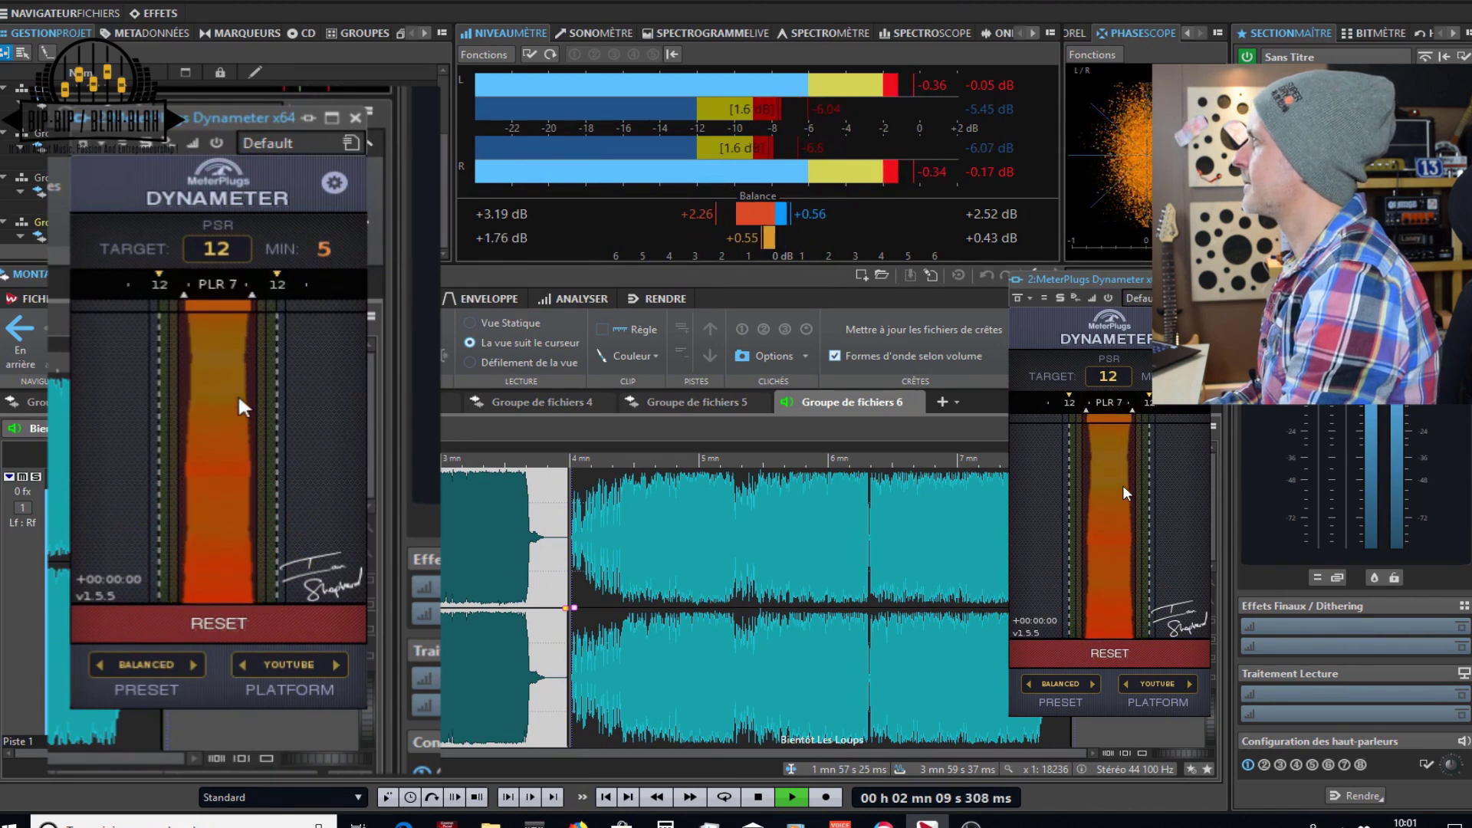
key("space")
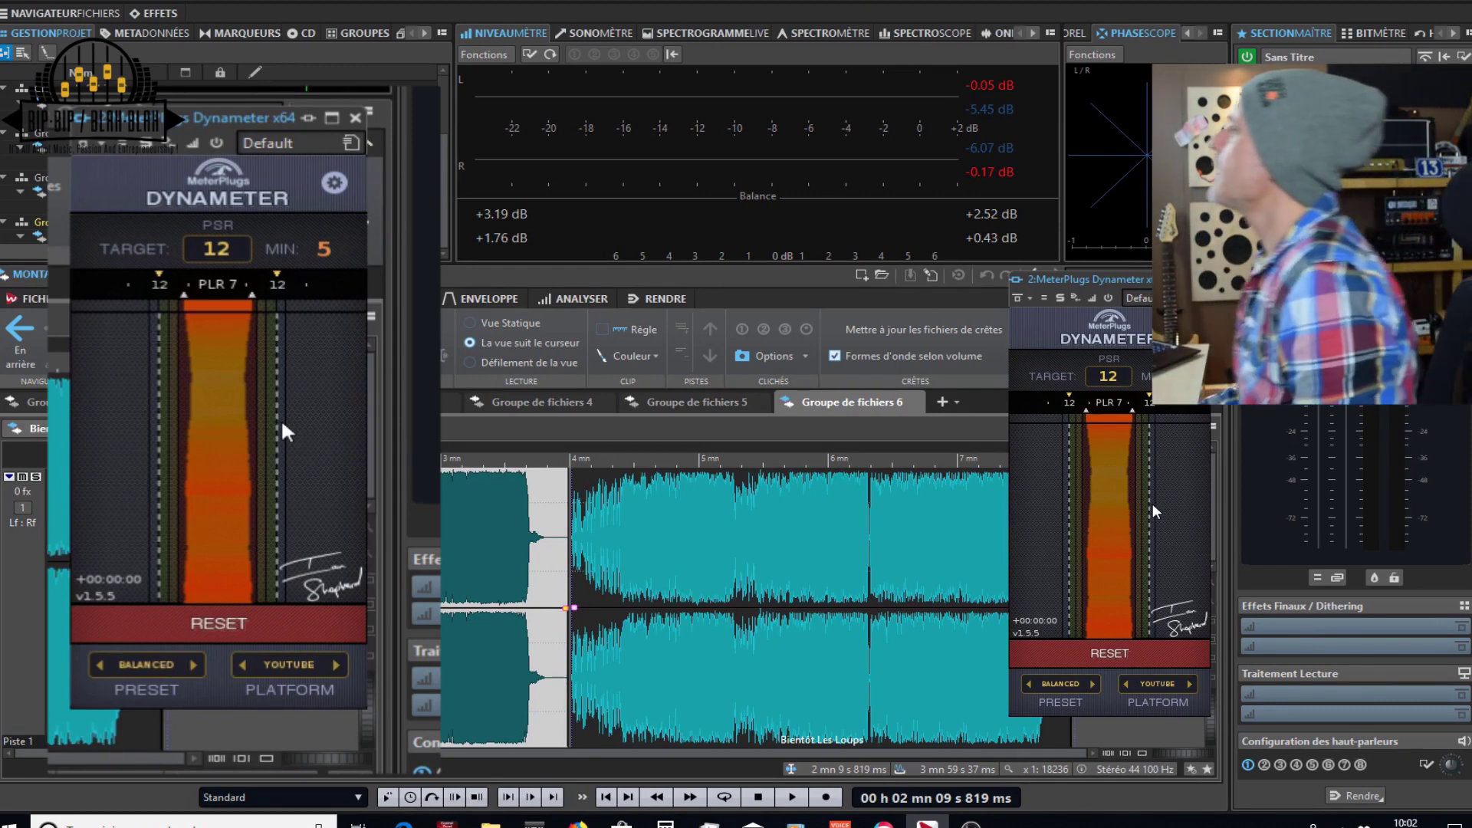
Step: Reset the Dynameter and measure the Bientôt Les Loups clip by playing it from about 6 min 4 s to 6 min 17 s
left_click(833, 464)
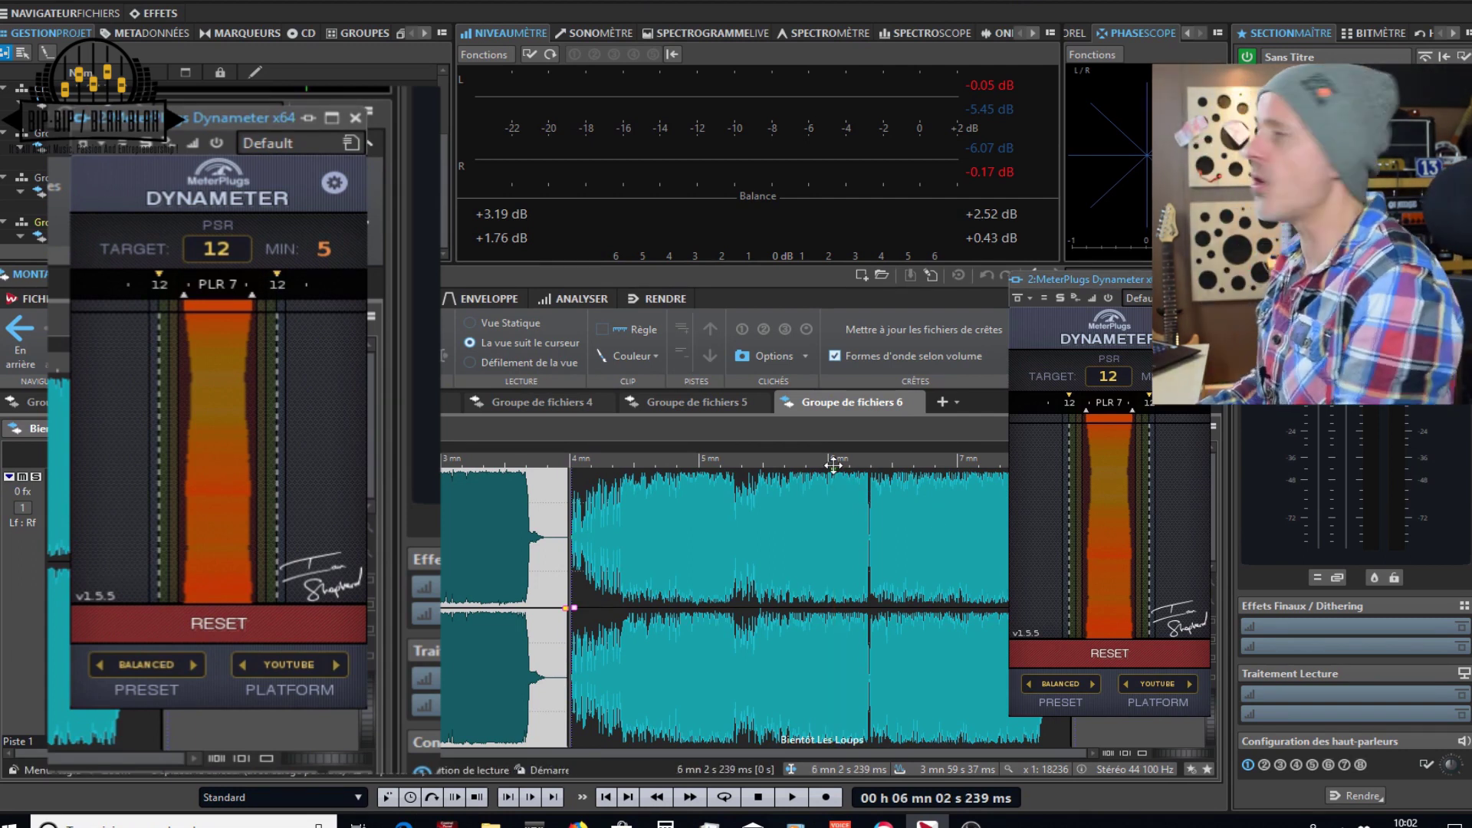
left_click(210, 618)
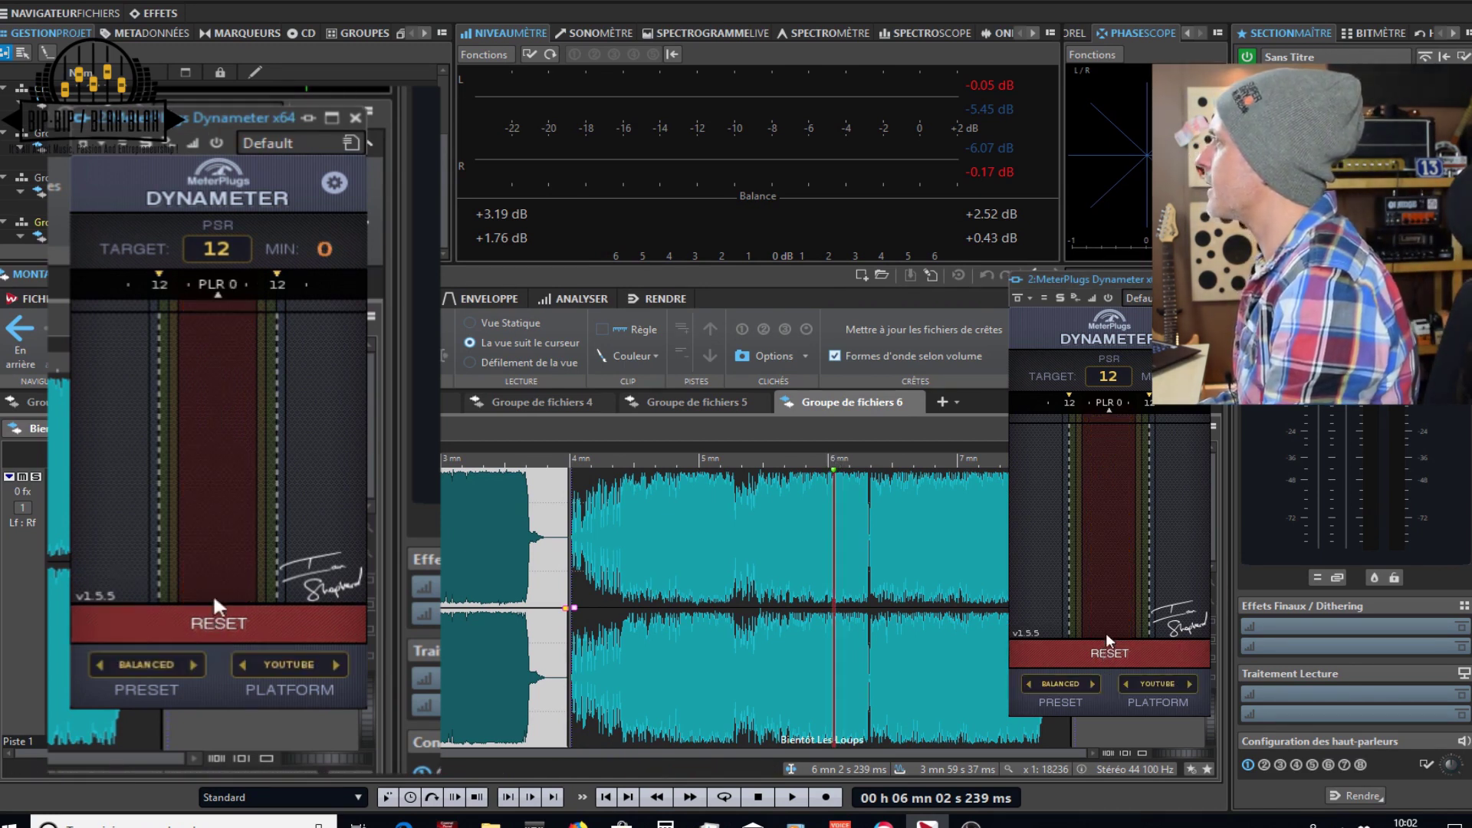
left_click(853, 507)
left_click(838, 460)
key("space")
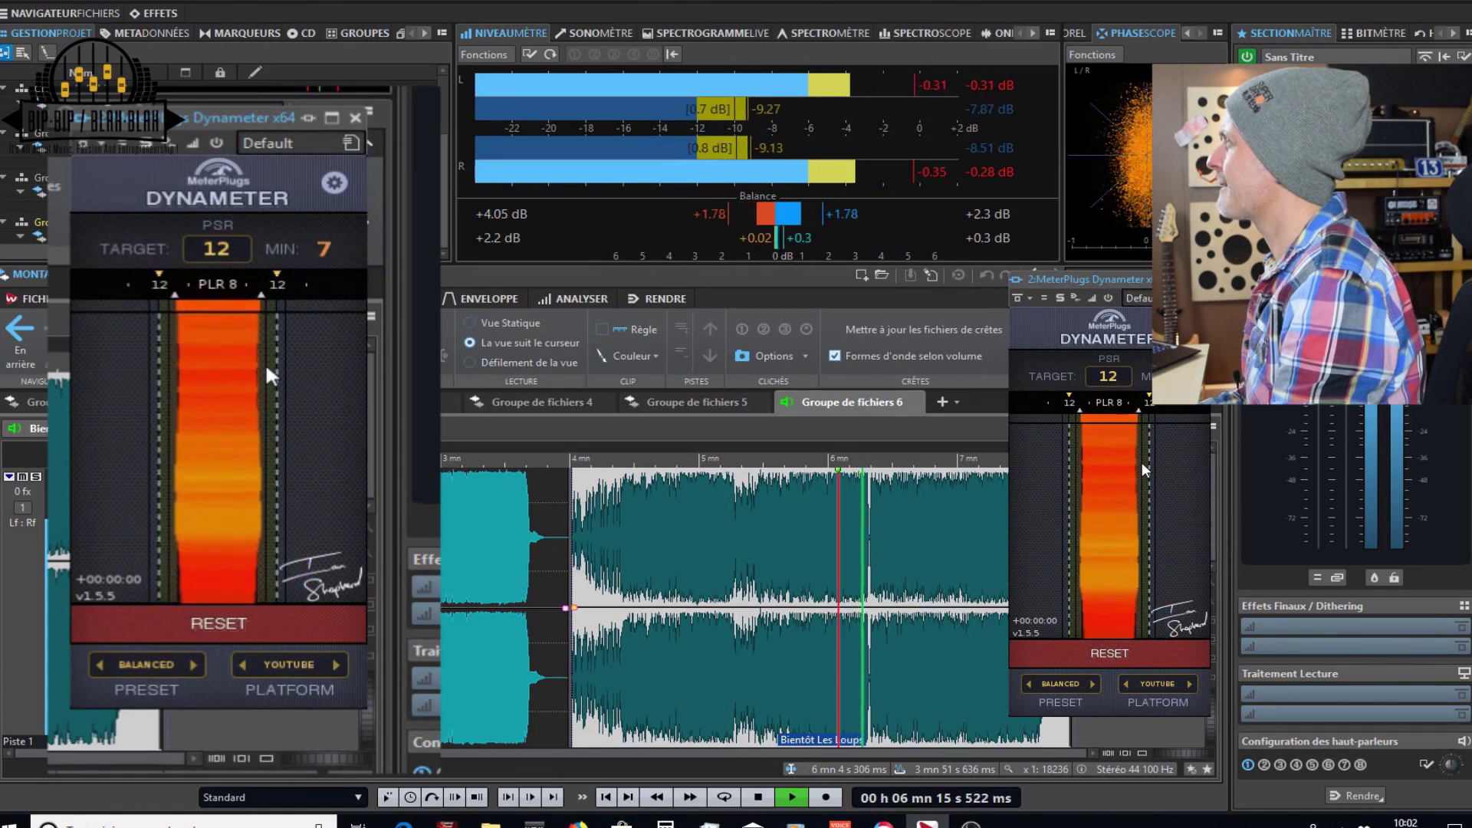
key("space")
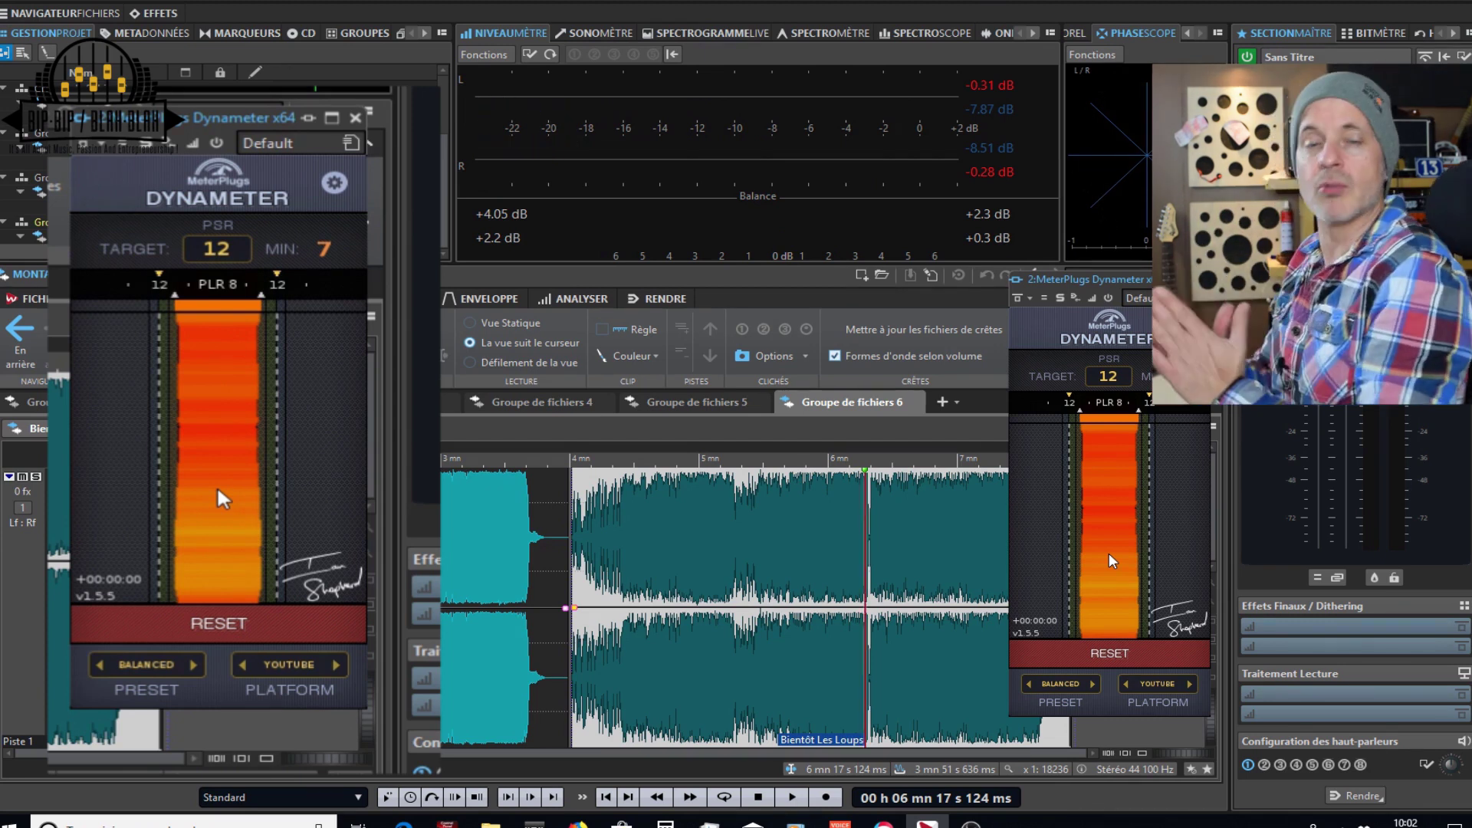
Step: Shift the Dynameter history display to examine the start of the passage just measured
left_click(242, 557)
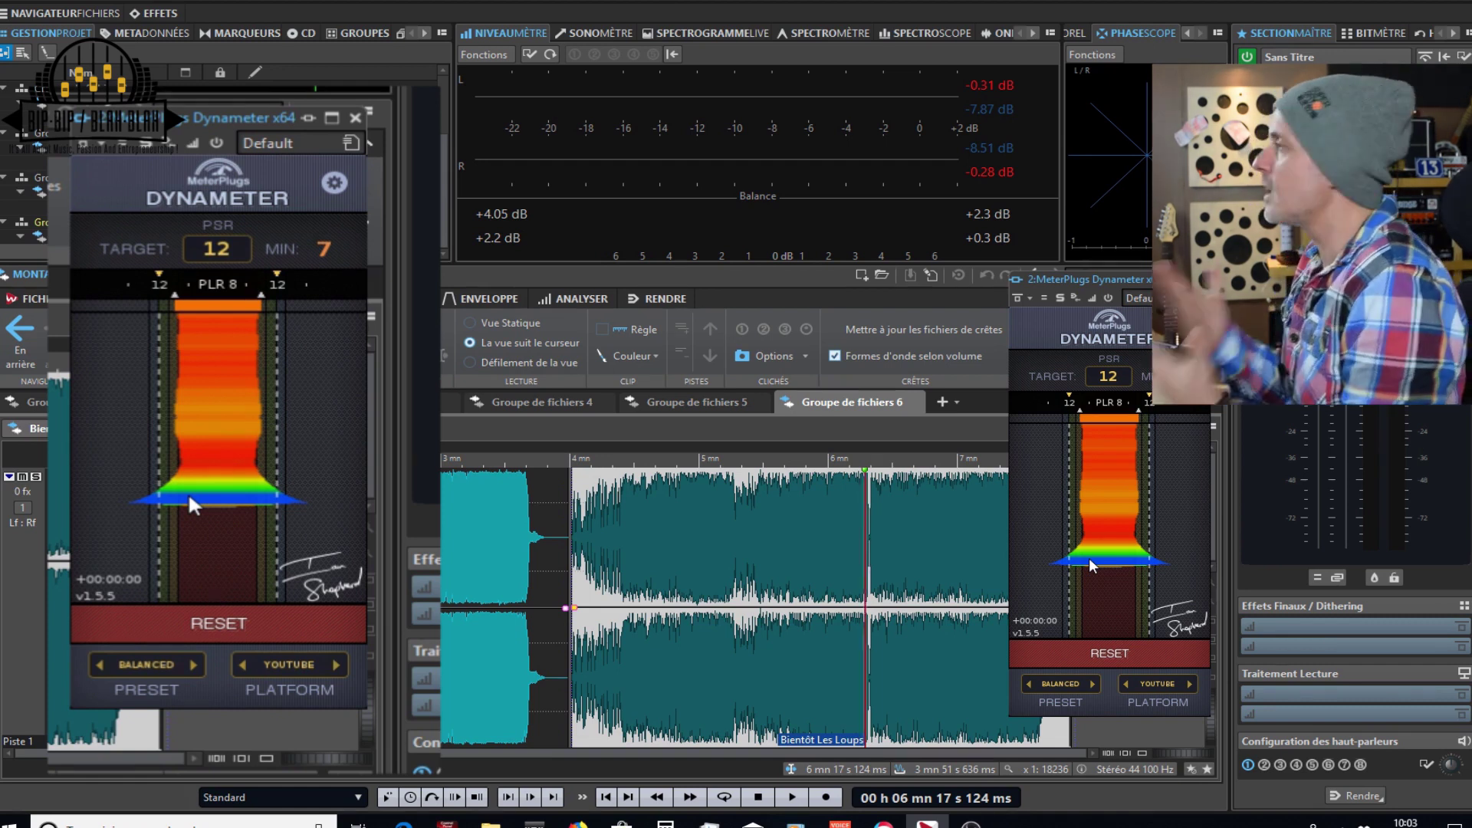
left_click(200, 442)
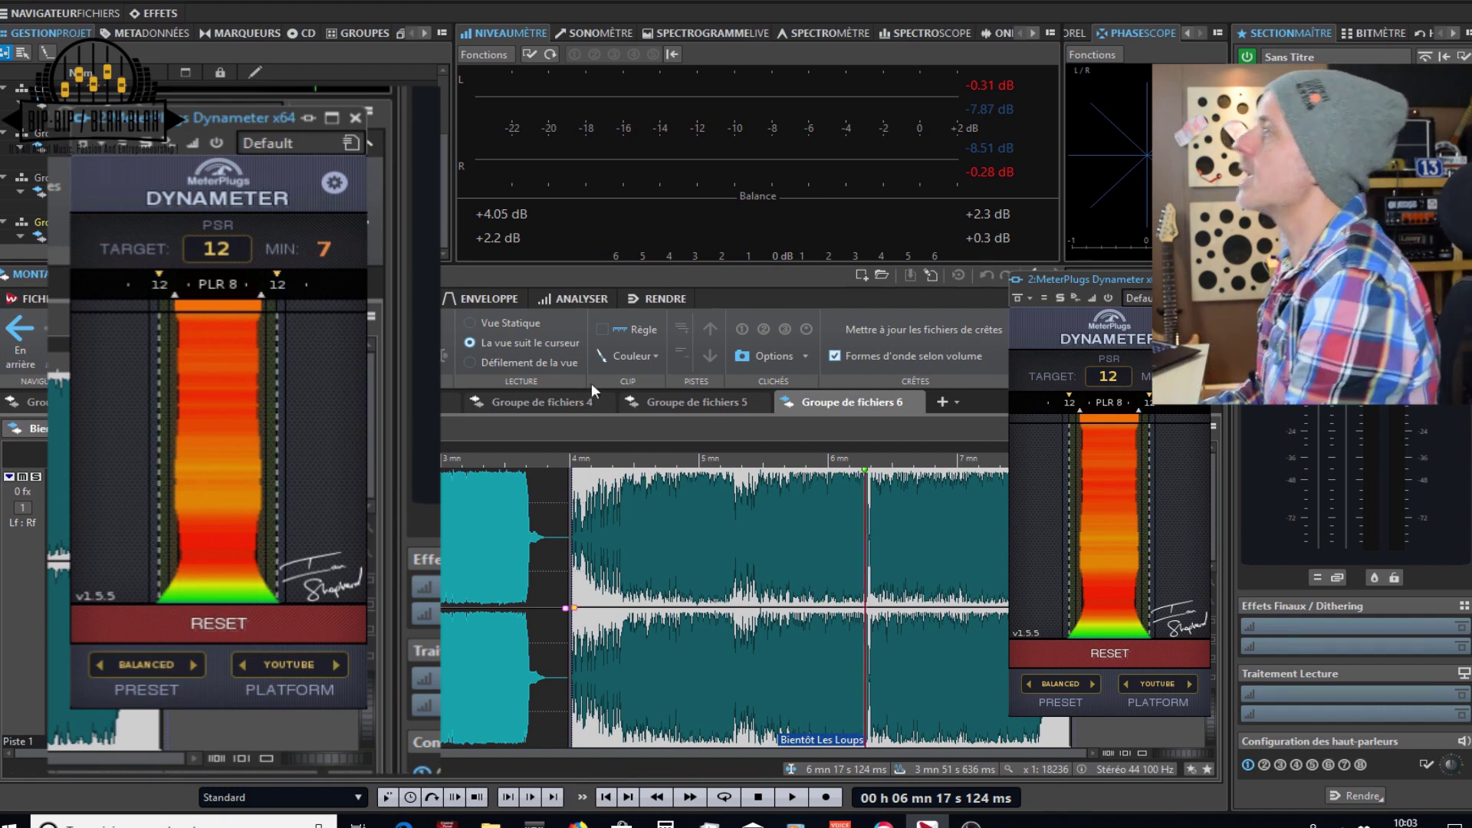
Step: Measure the opening of the Bientôt Les Loups clip from about 4 min 13 s and the Loud clip from about 24 s to 36 s
left_click(599, 459)
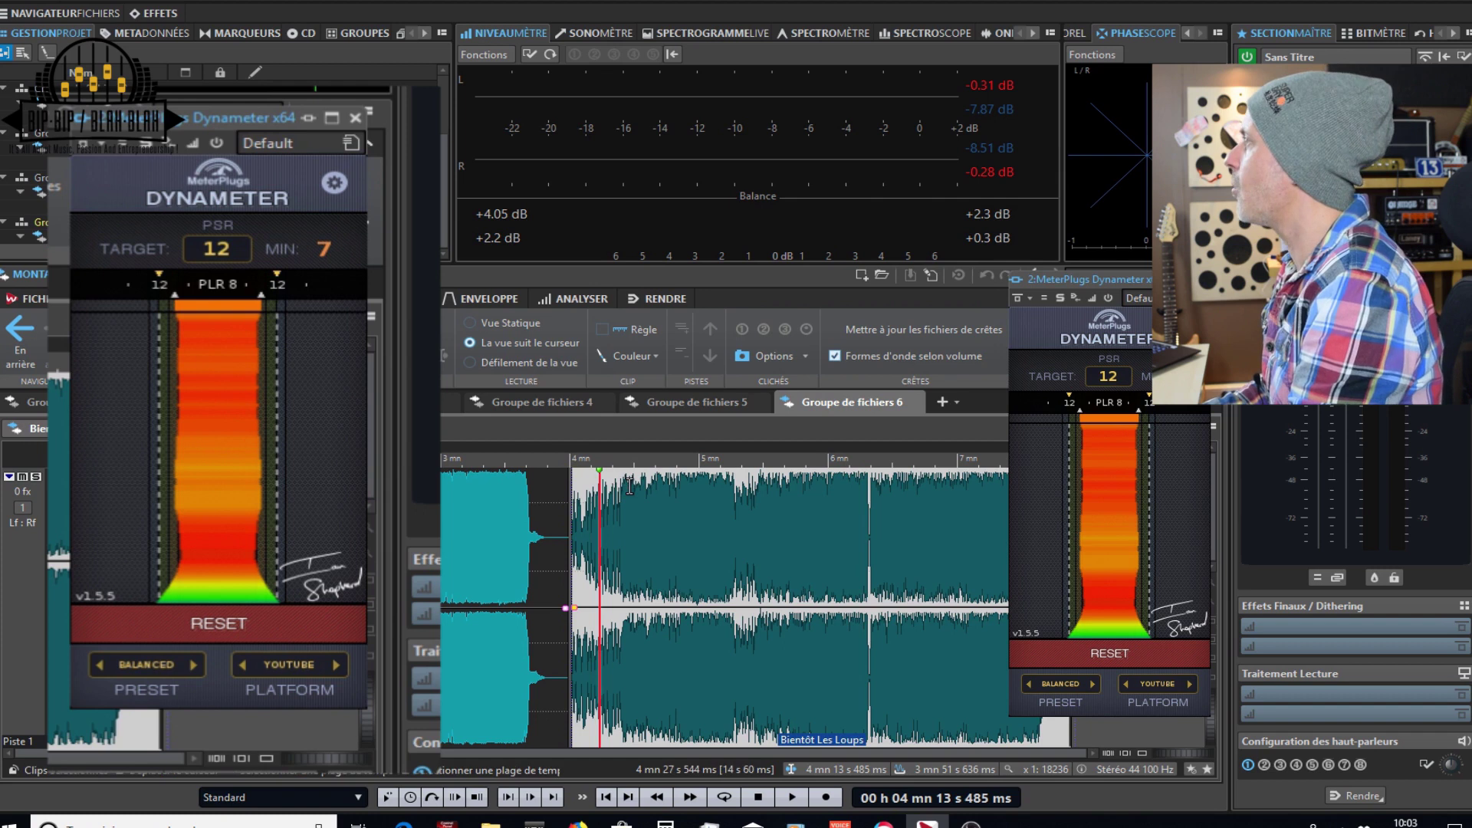
key("space")
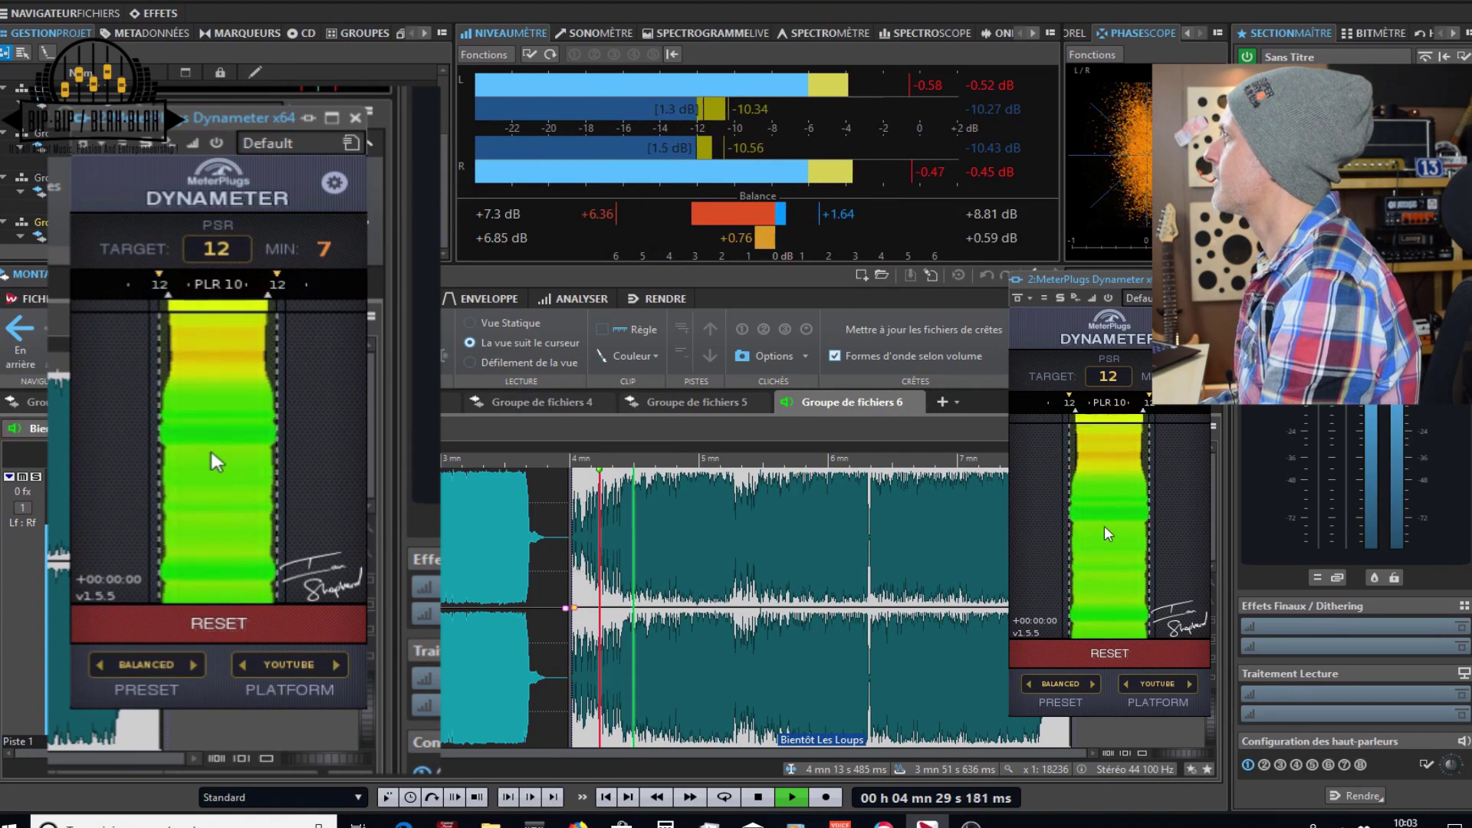
key("space")
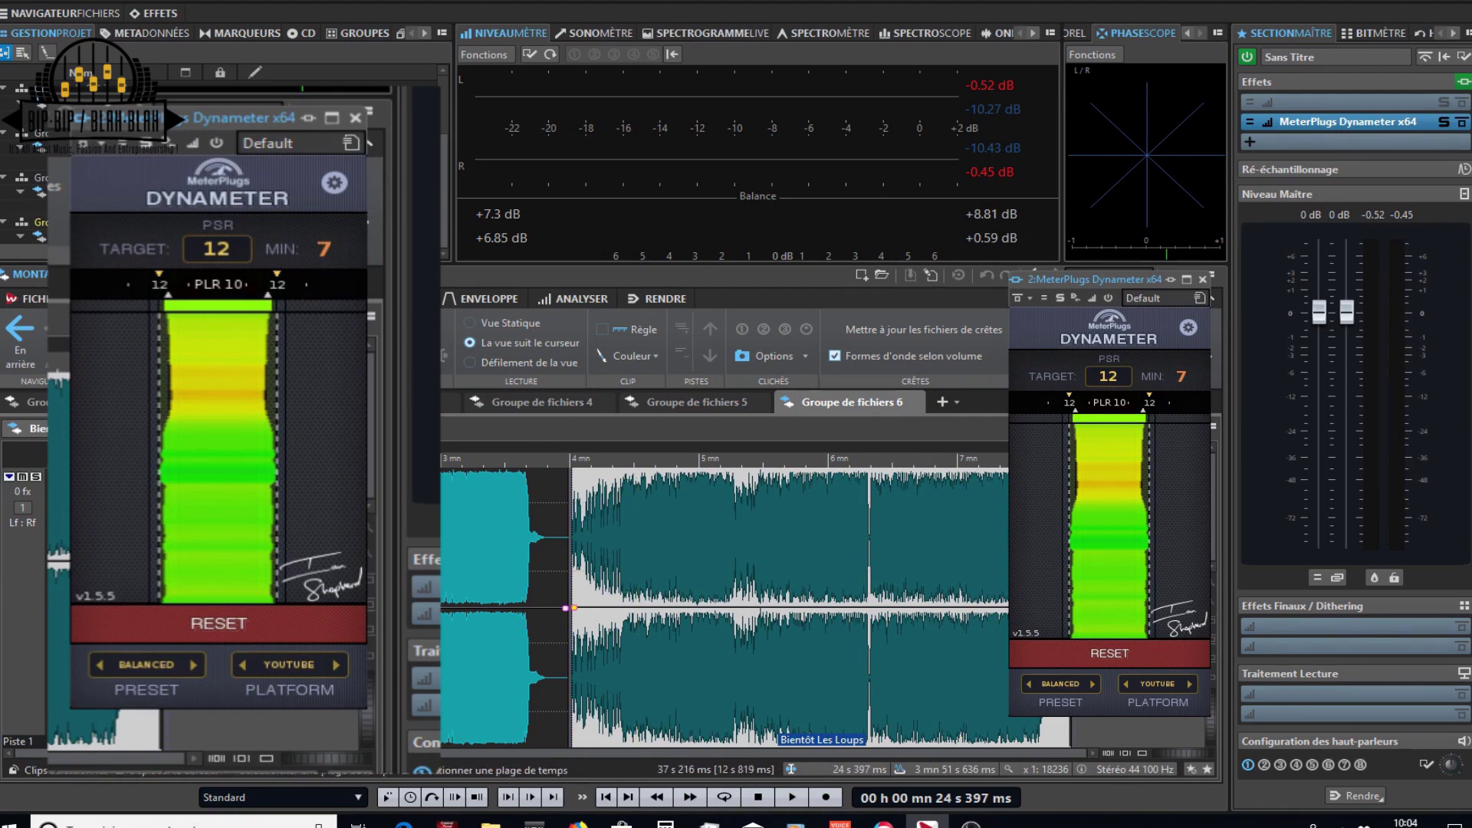
key("space")
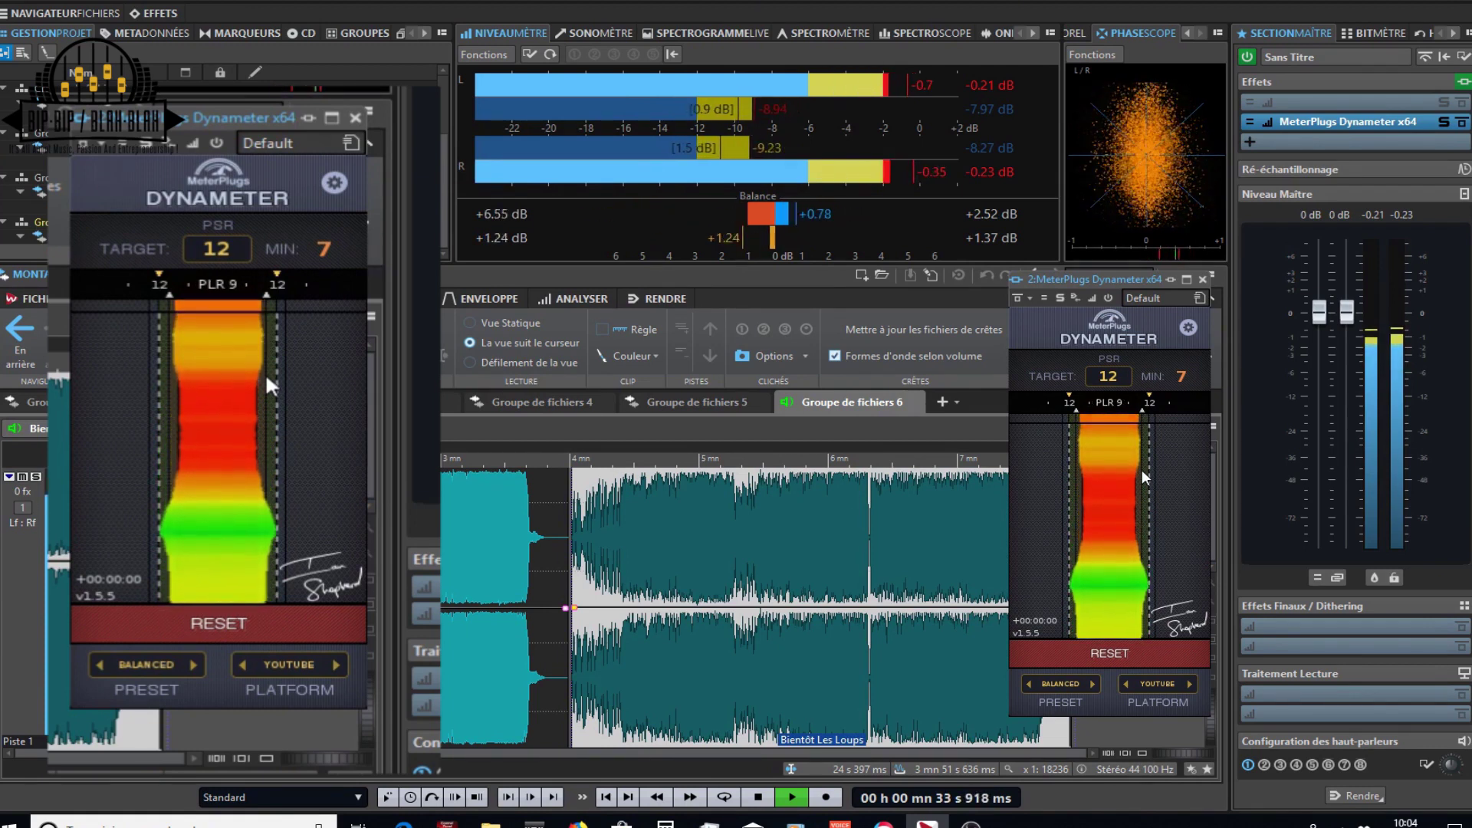
key("space")
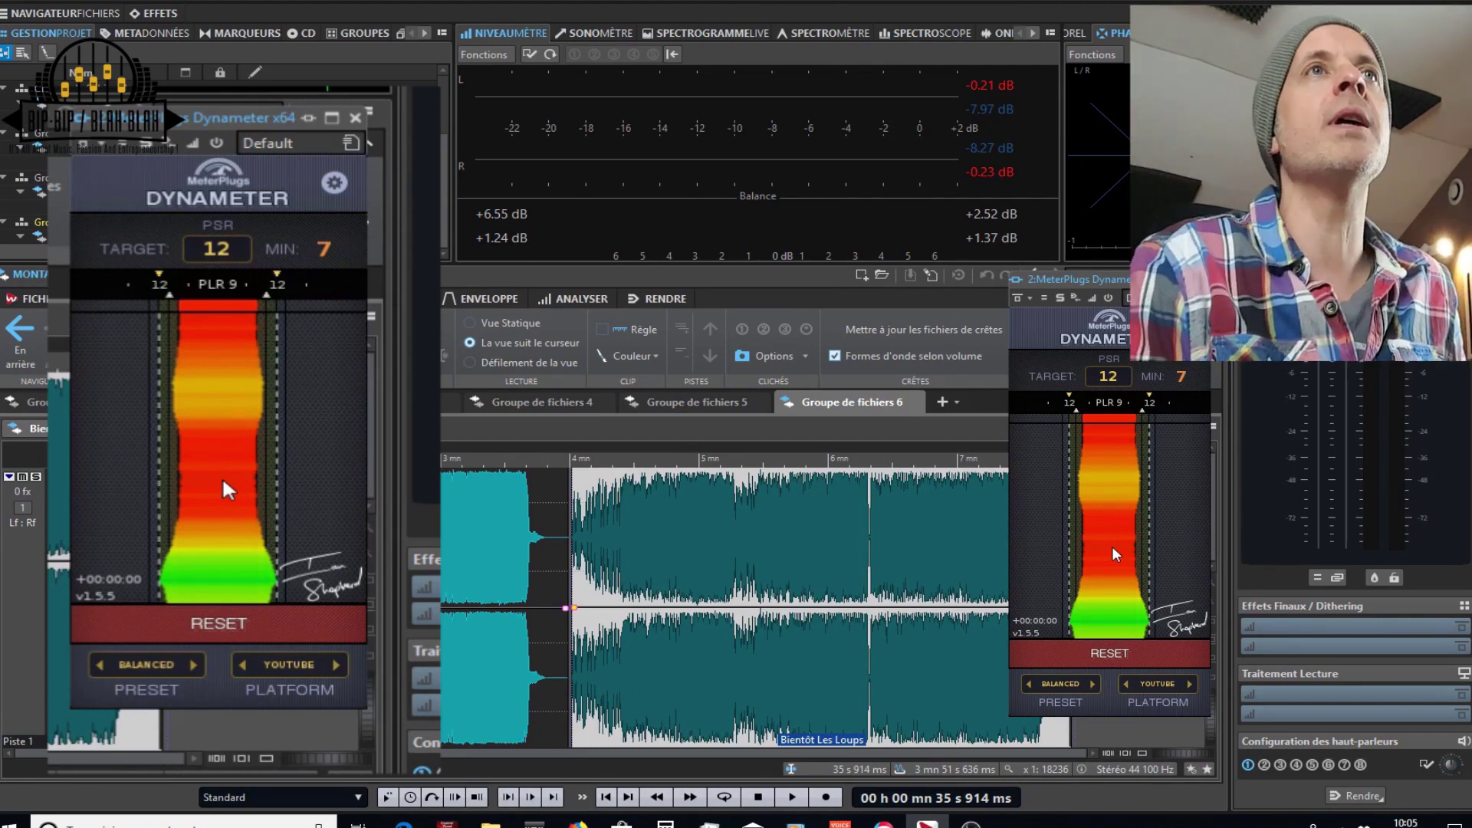
Step: Compare the Dynameter targets for the AES, Apple, Tidal and Spotify platforms and return the platform to YouTube
left_click(243, 666)
left_click(243, 666)
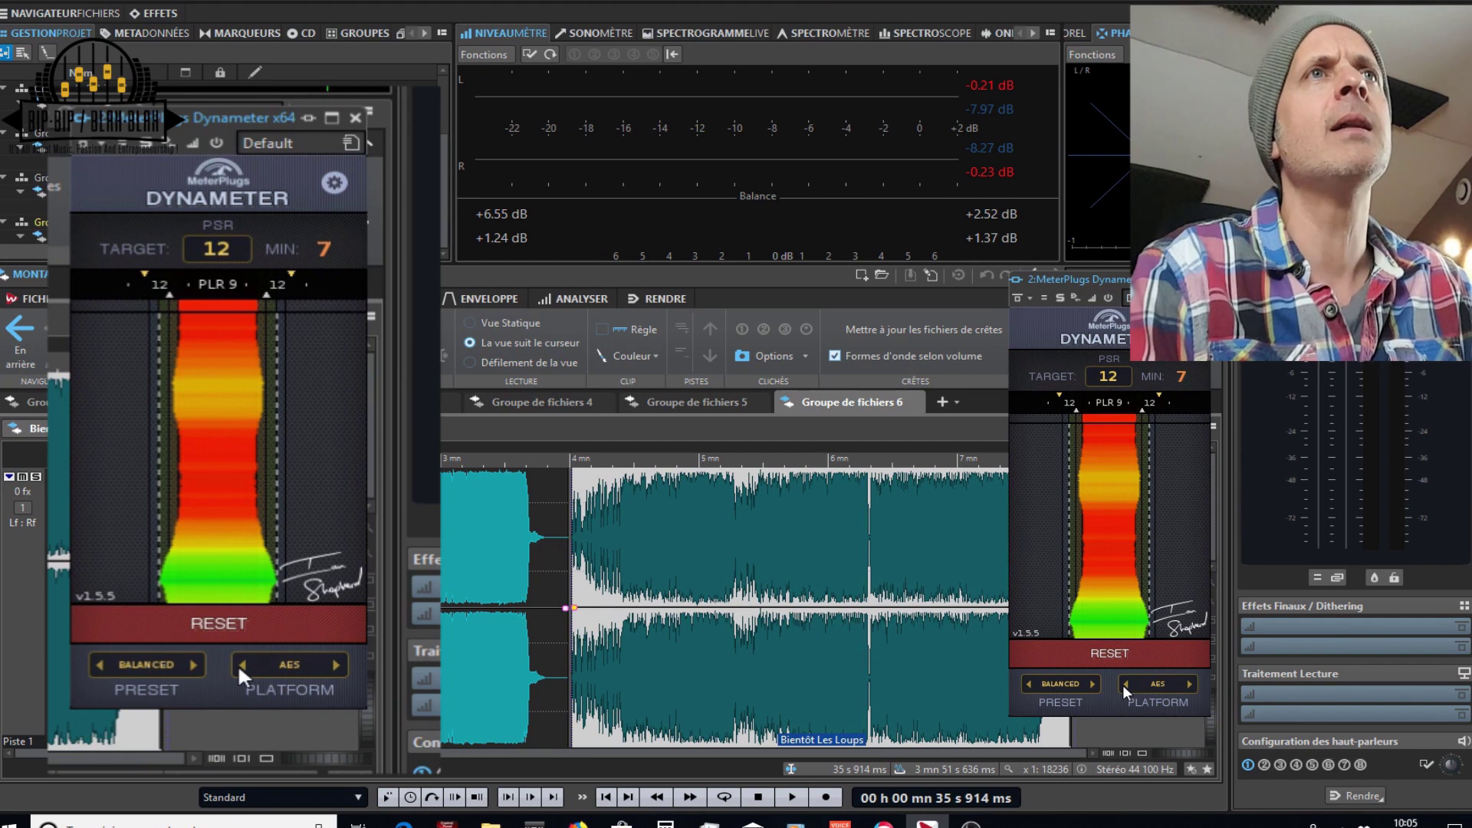
left_click(242, 664)
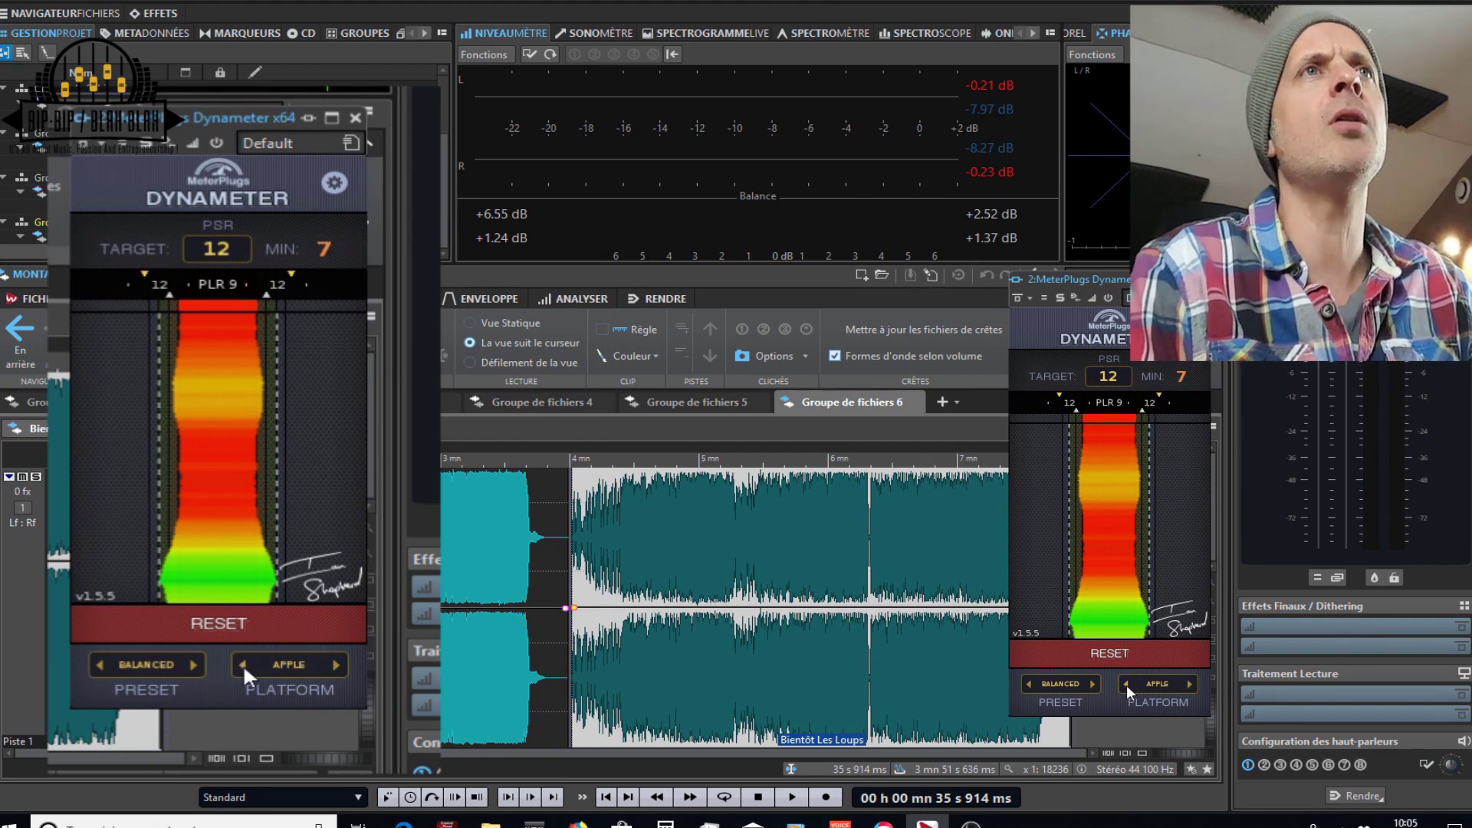
left_click(241, 664)
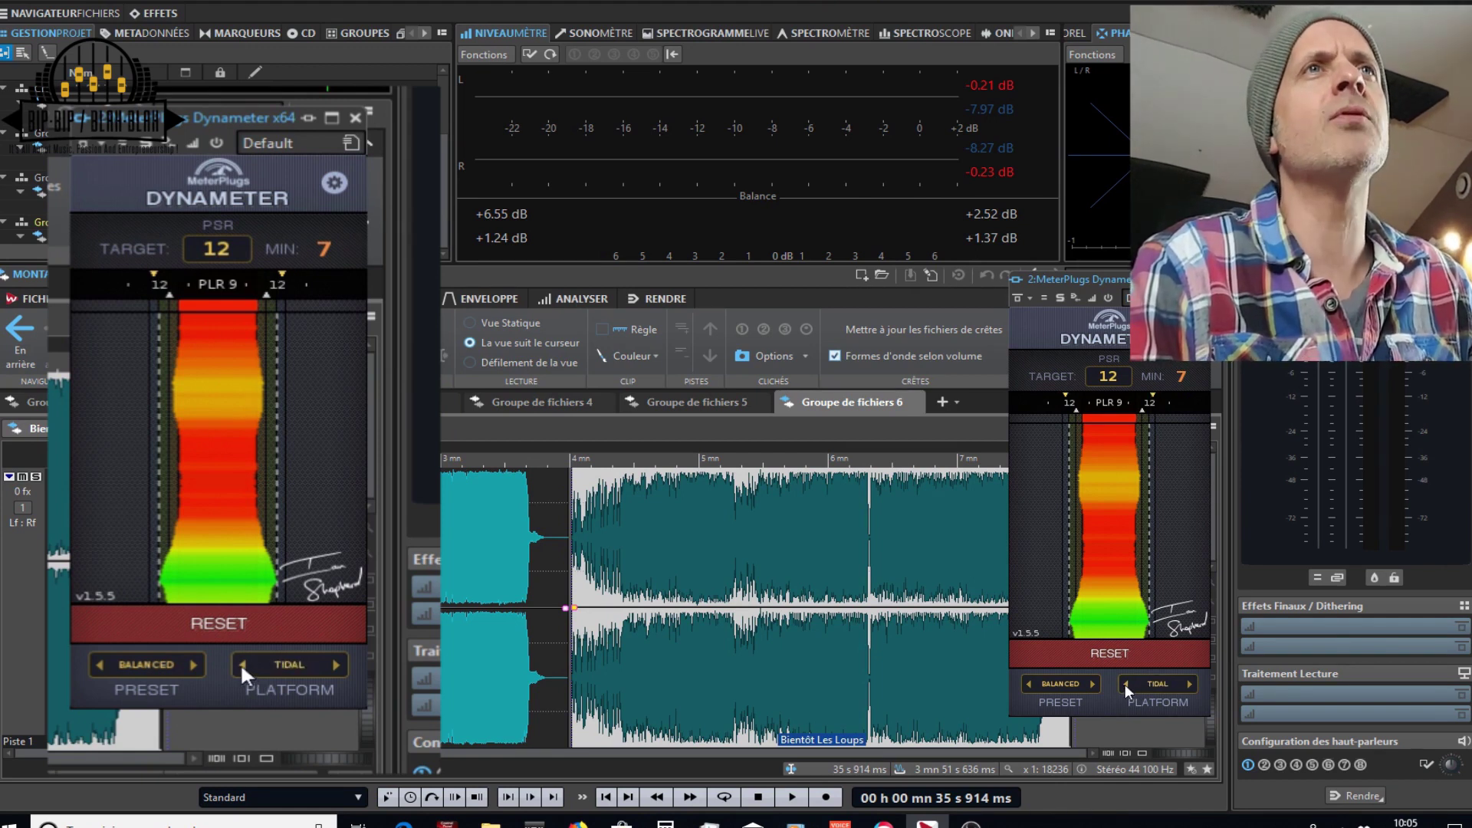
left_click(241, 664)
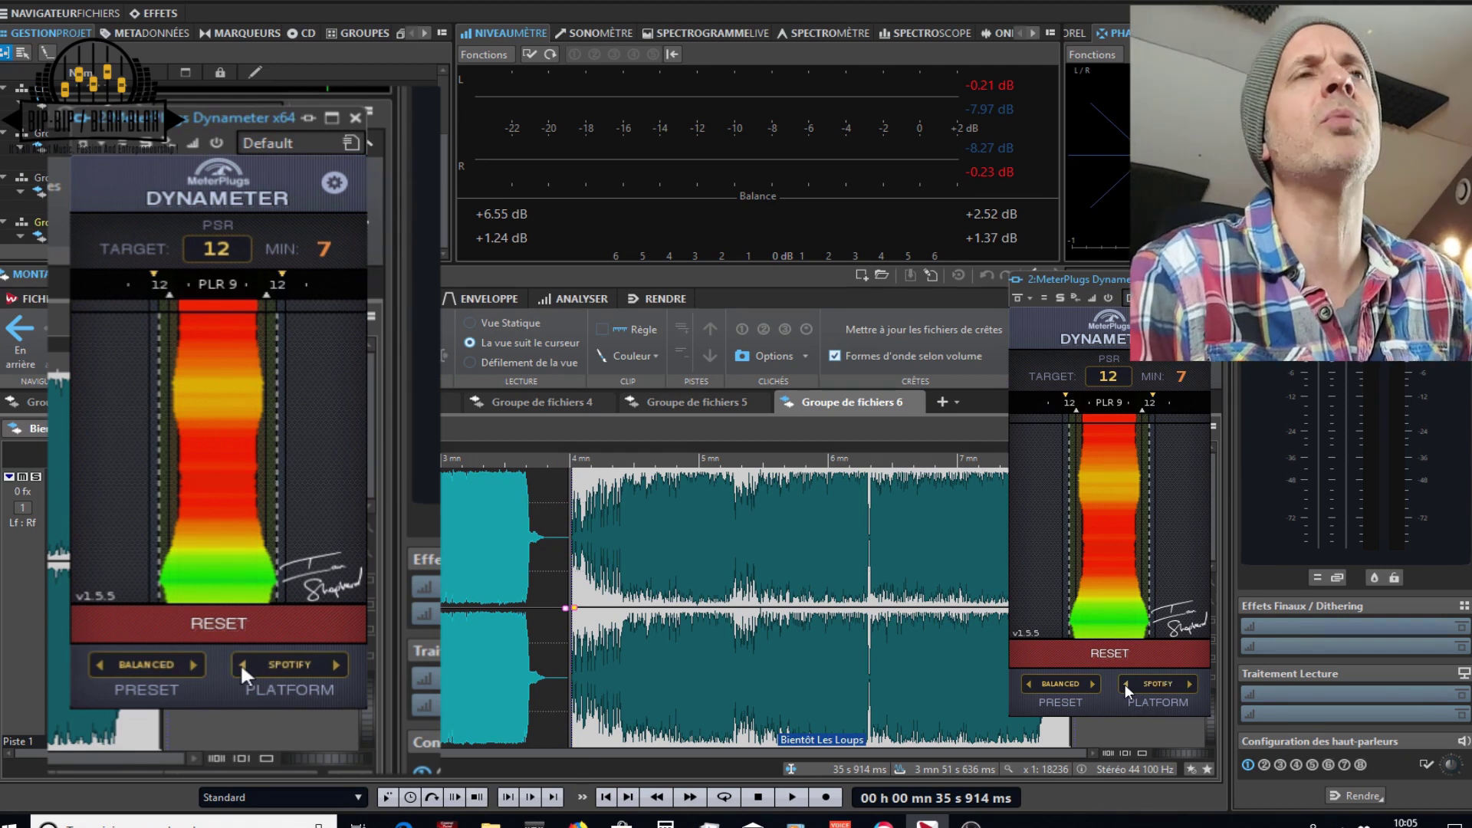
left_click(338, 664)
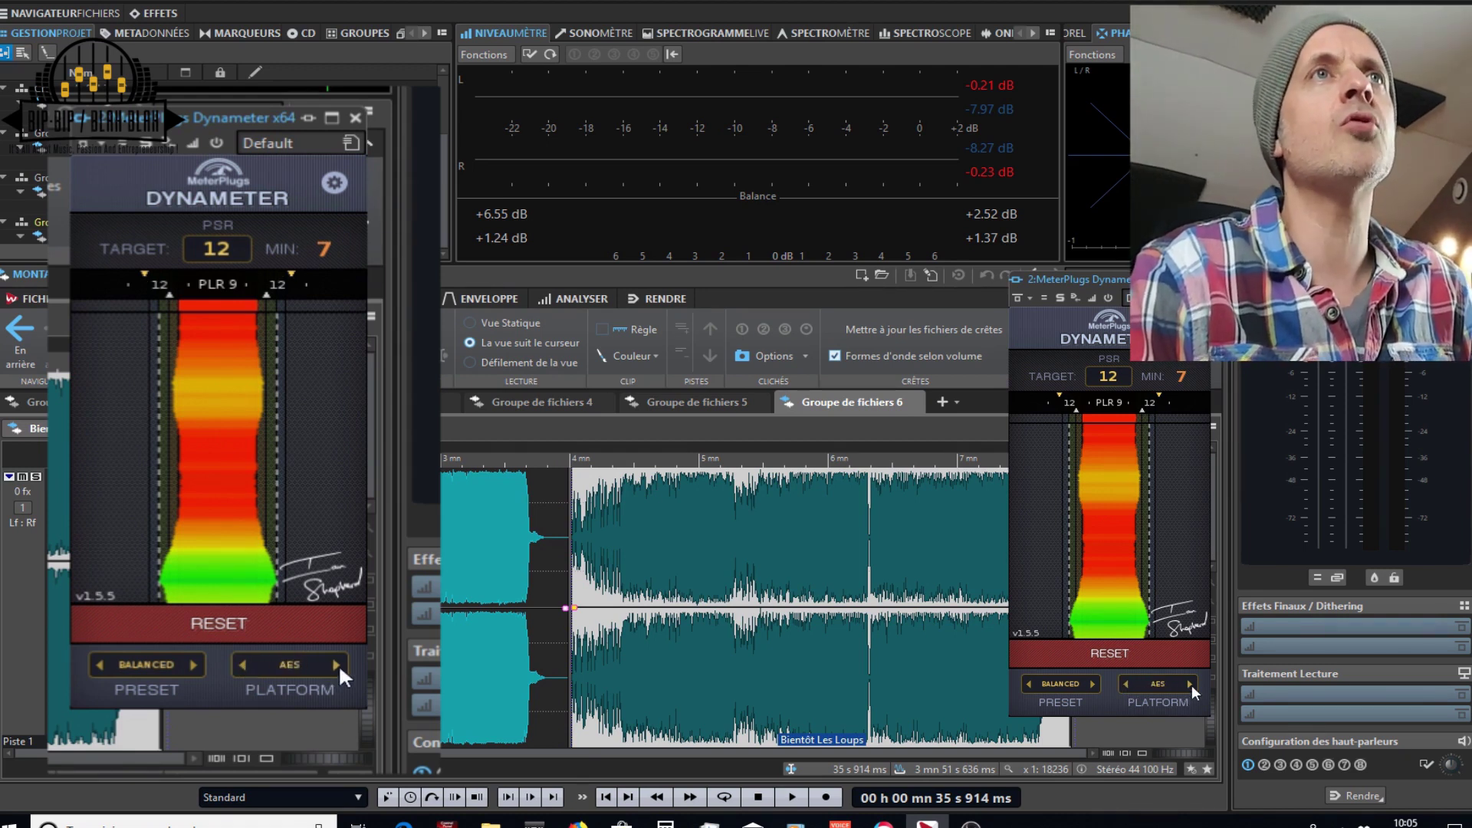
left_click(339, 664)
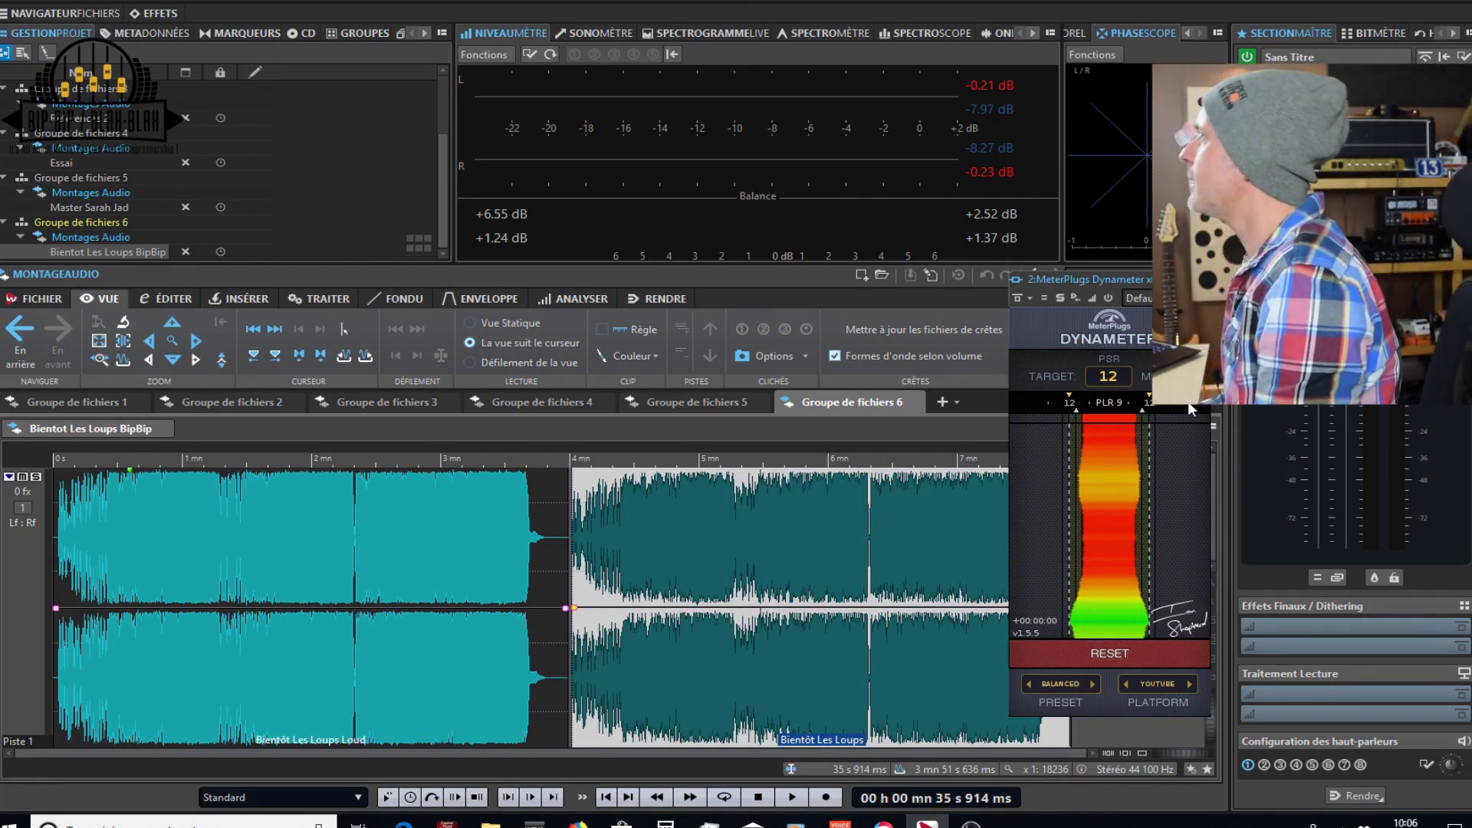
Step: Move the Dynameter window clear of the montage and lower the whole volume envelope of the Bientôt Les Loups Loud clip
left_click_drag(1129, 277, 1176, 76)
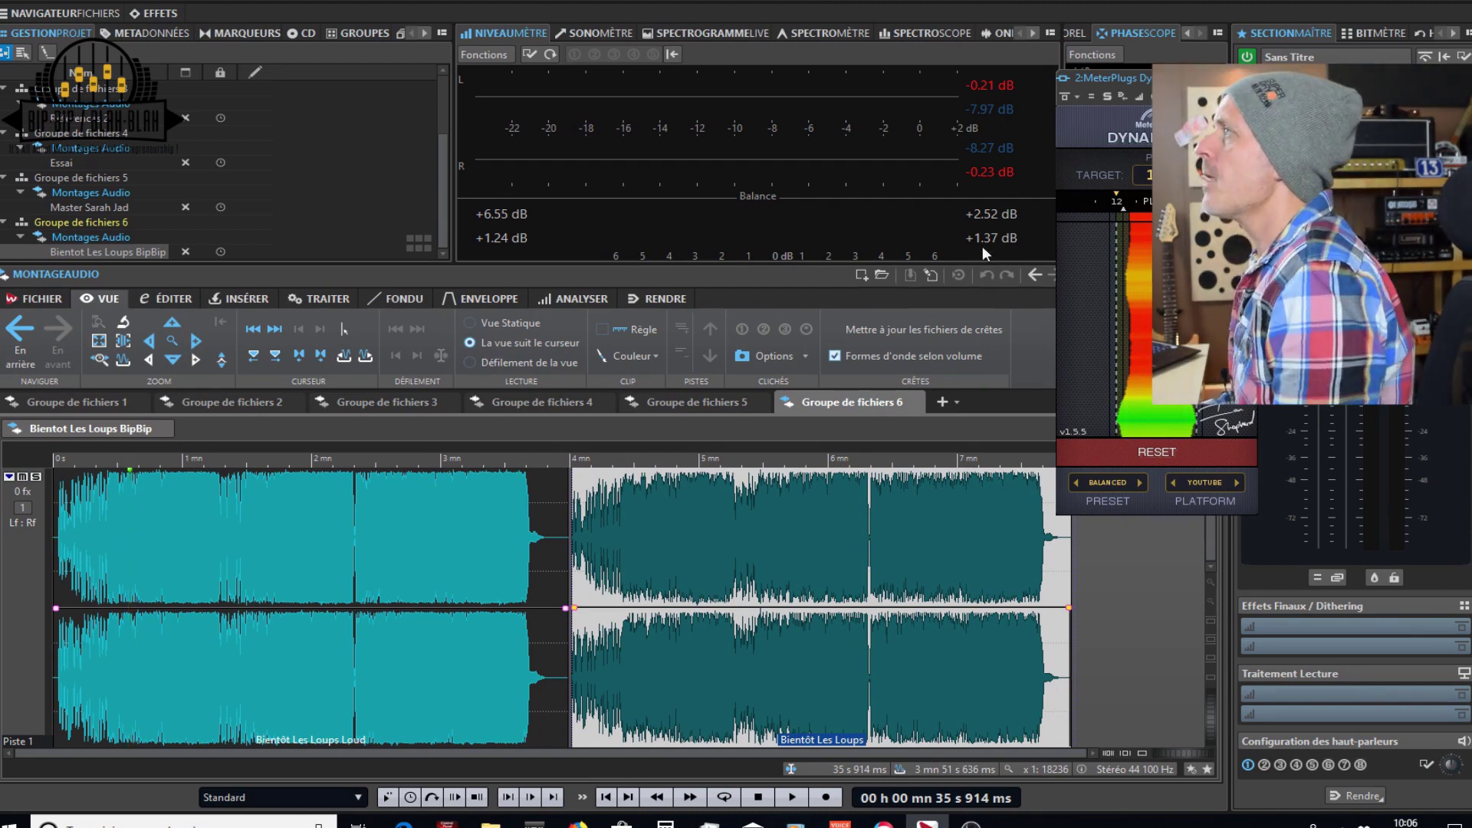
left_click(386, 612)
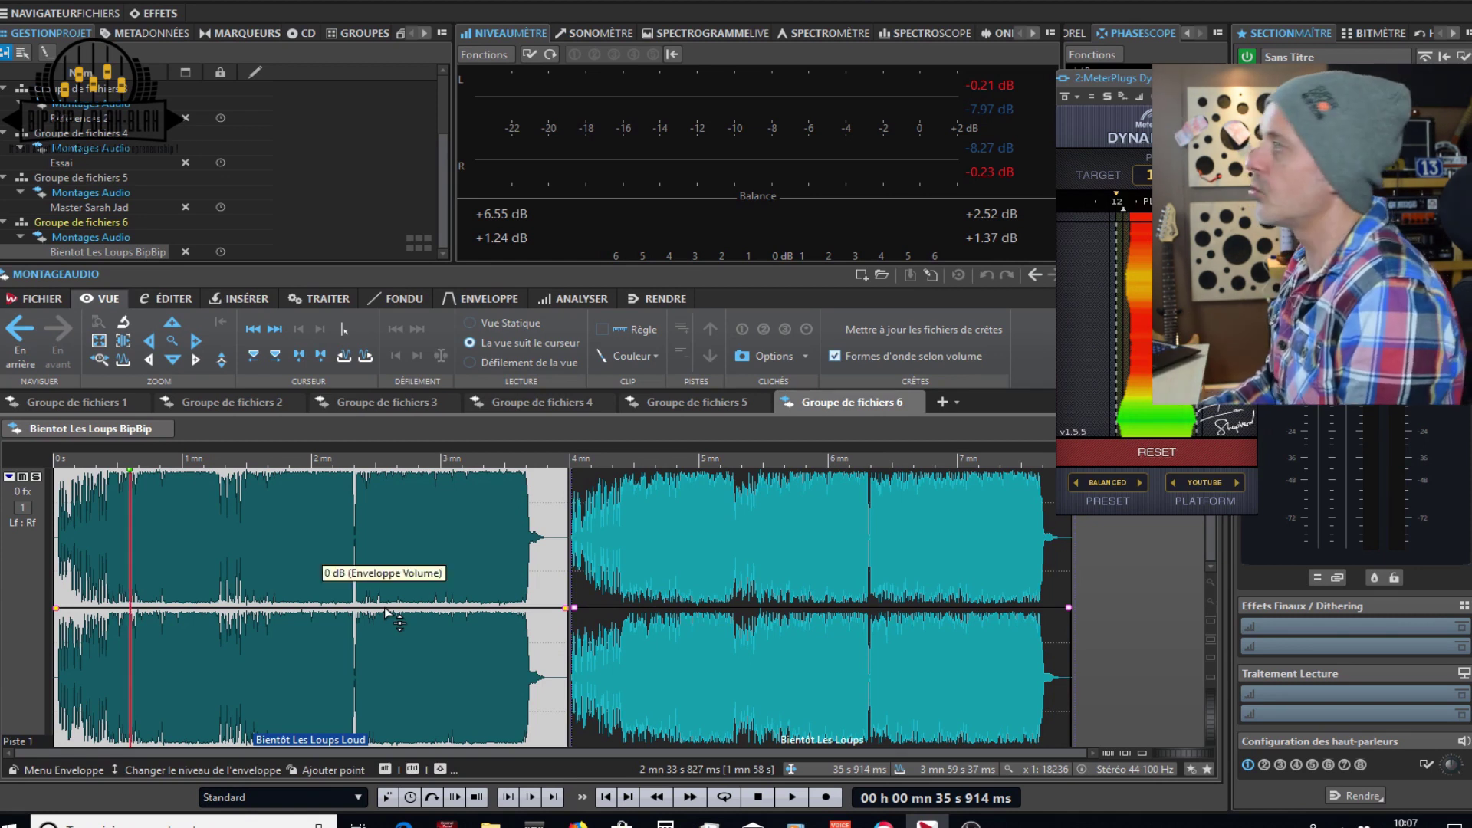
left_click_drag(385, 611, 383, 643)
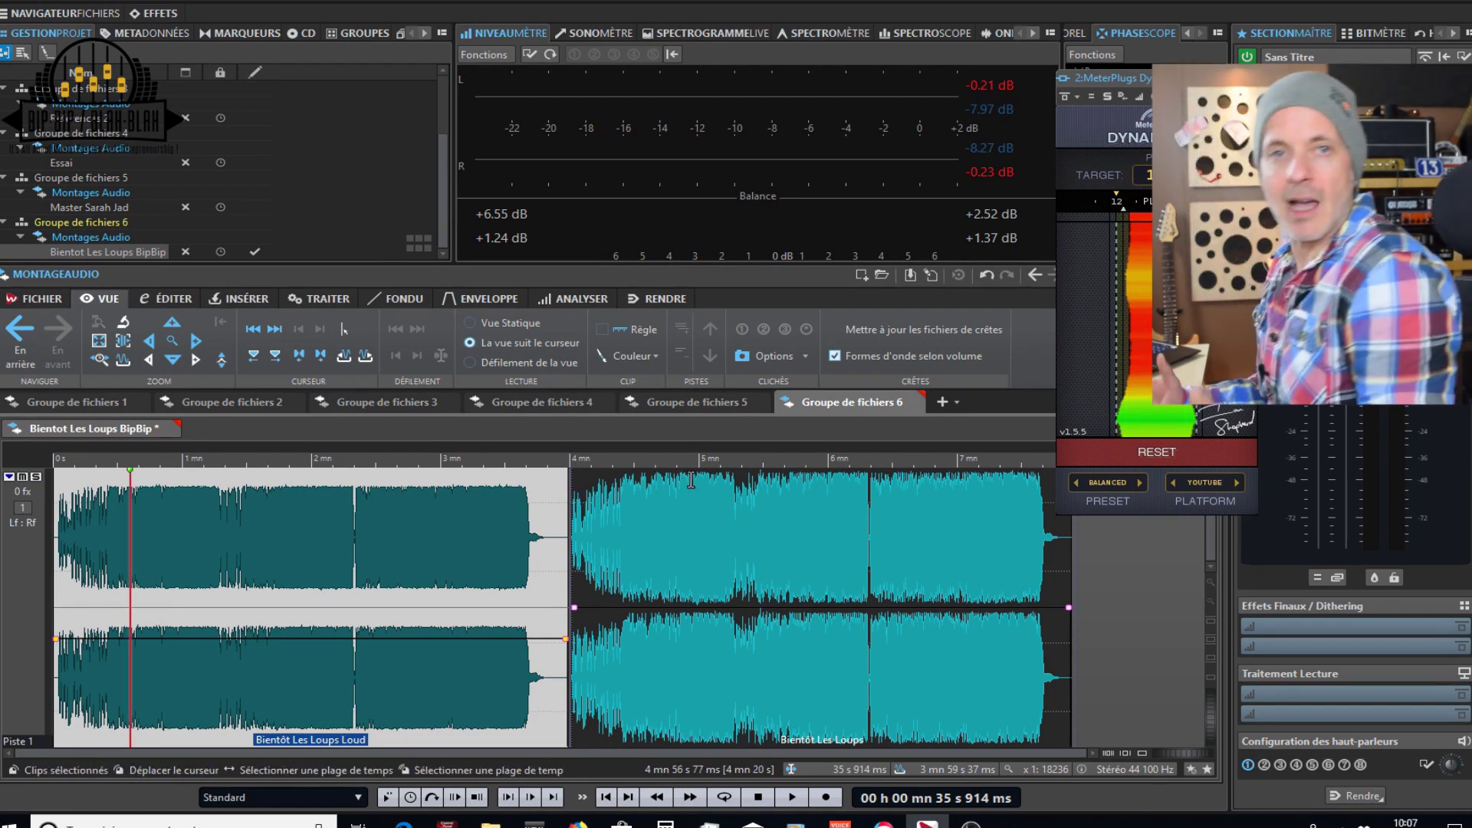
Step: Play the lowered Loud clip from about 1 min 58 s to 2 min 19 s to judge its loudness and dynamics
left_click(309, 461)
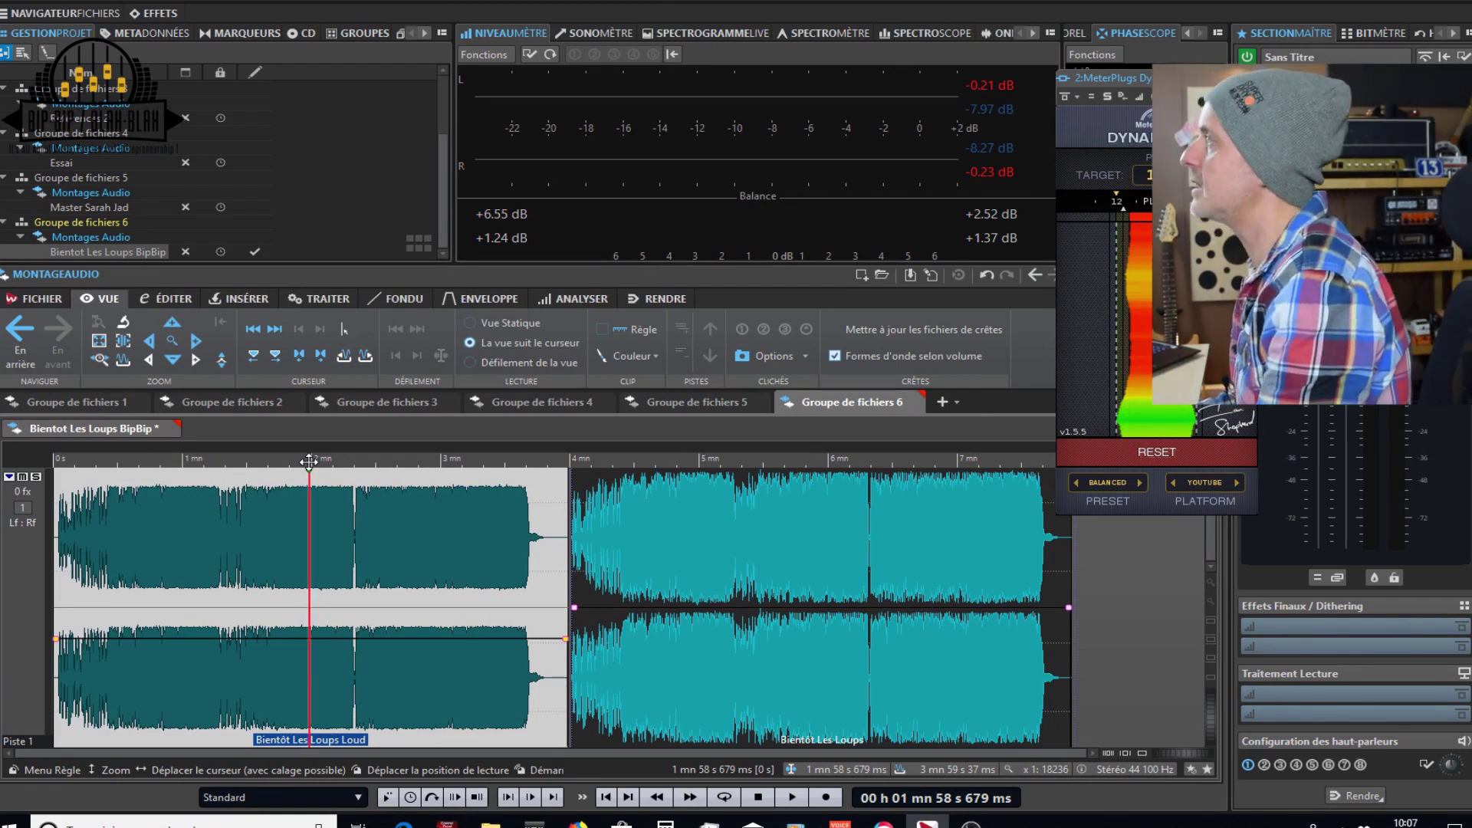
key("space")
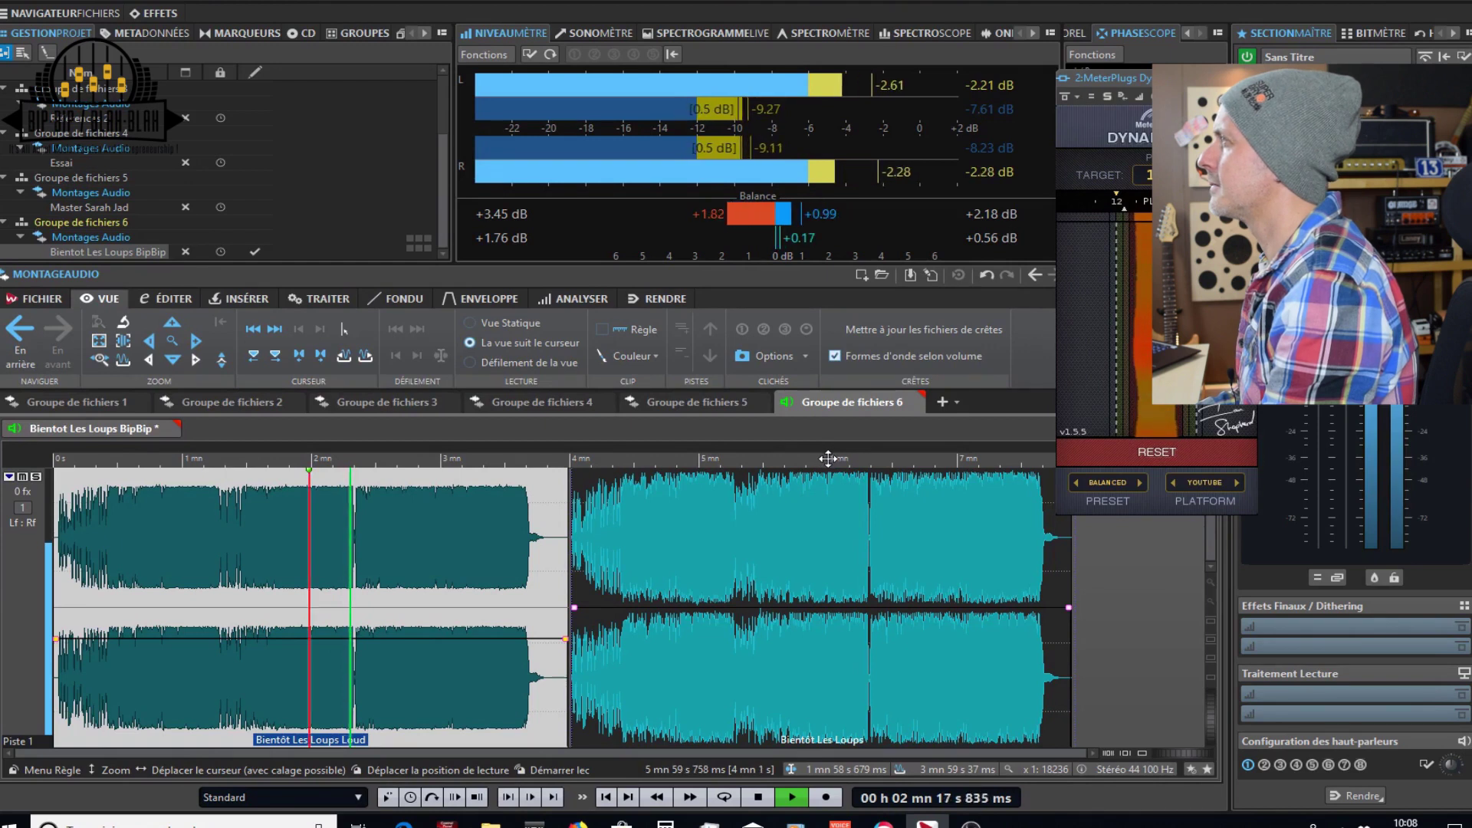
key("space")
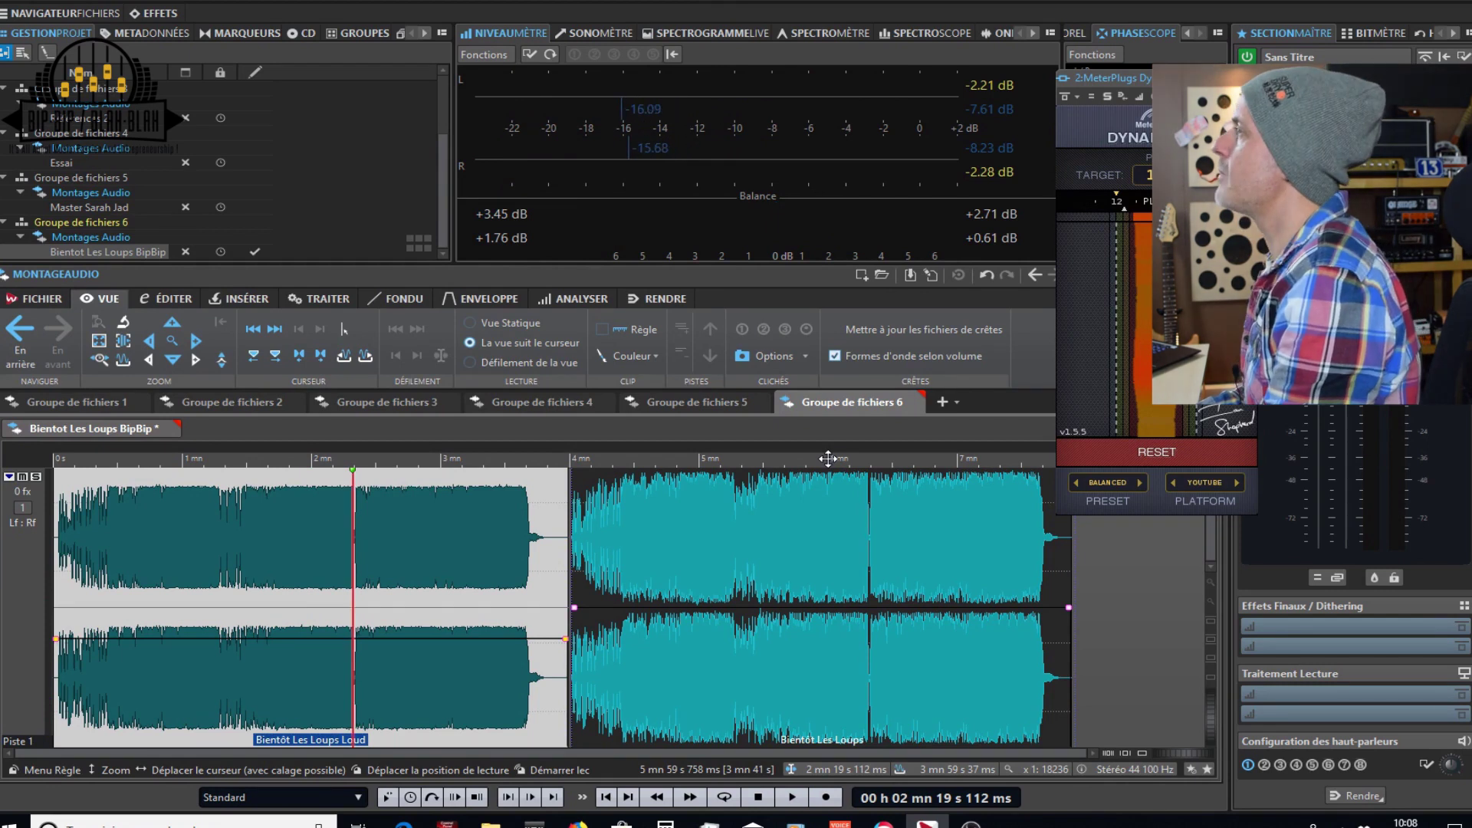
Step: Play the matching passage of the Bientôt Les Loups clip from about 6 min to 6 min 19 s for comparison
double_click(828, 459)
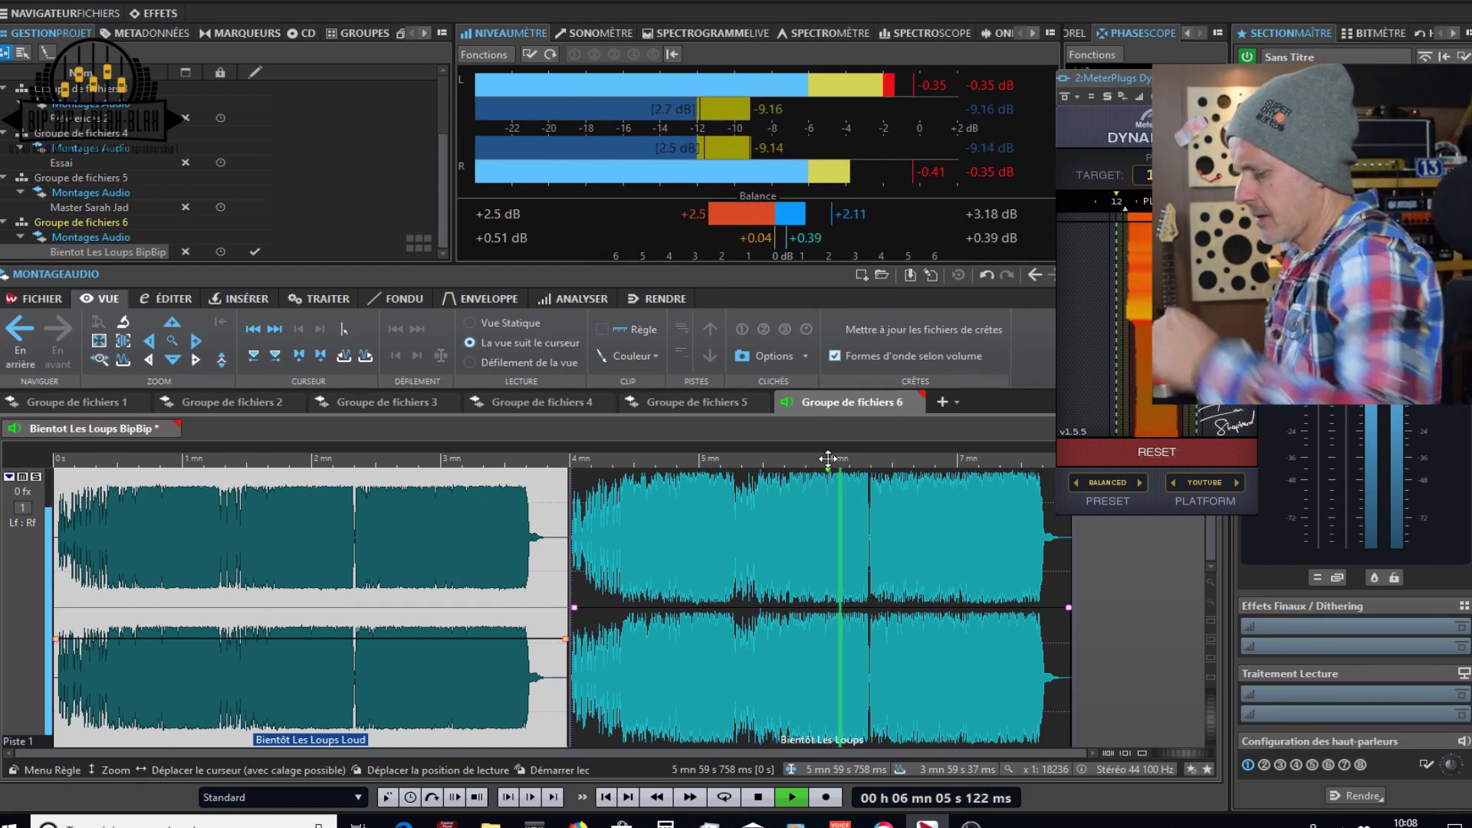
left_click(828, 459)
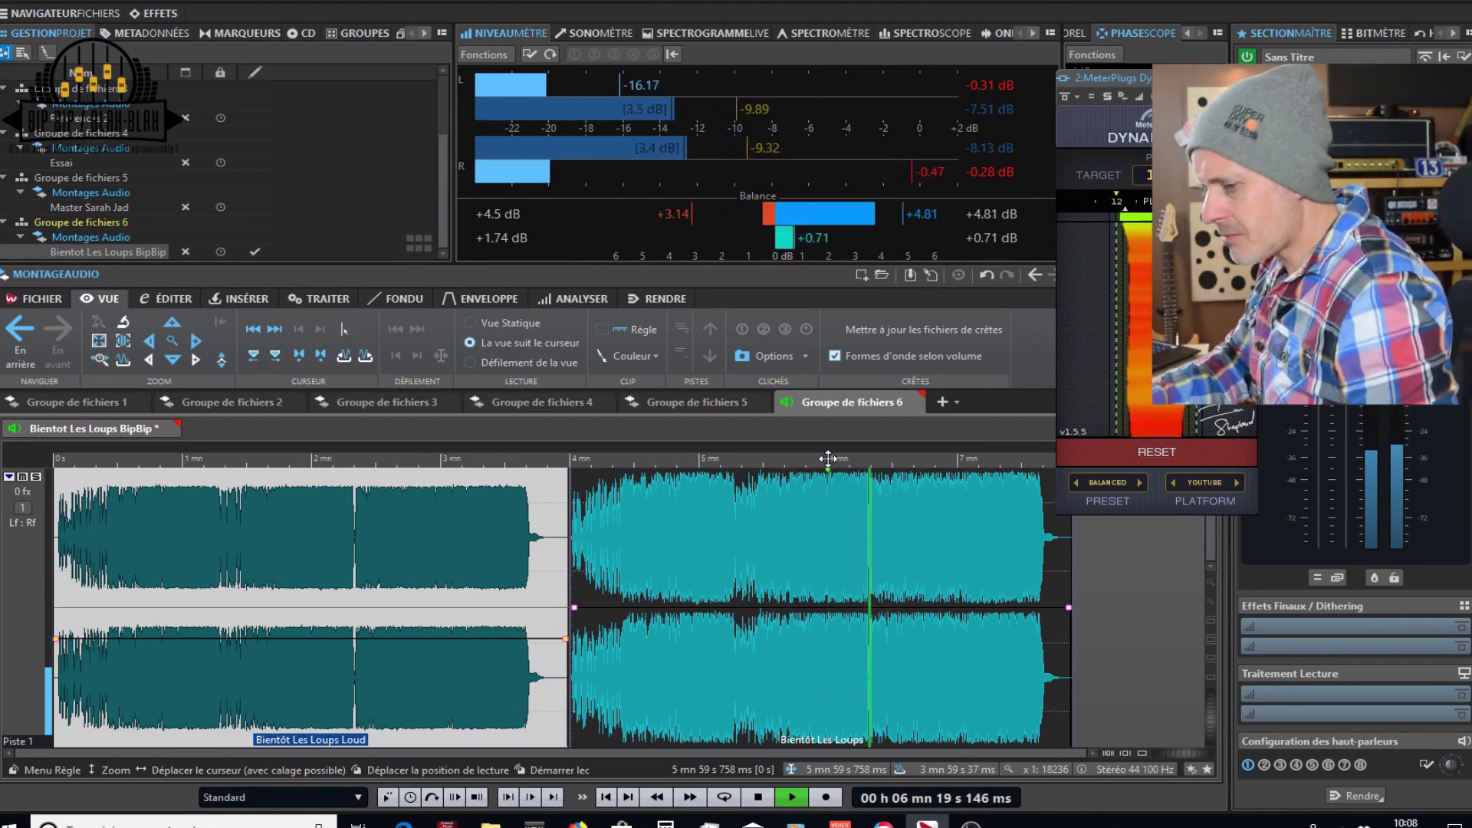
key("space")
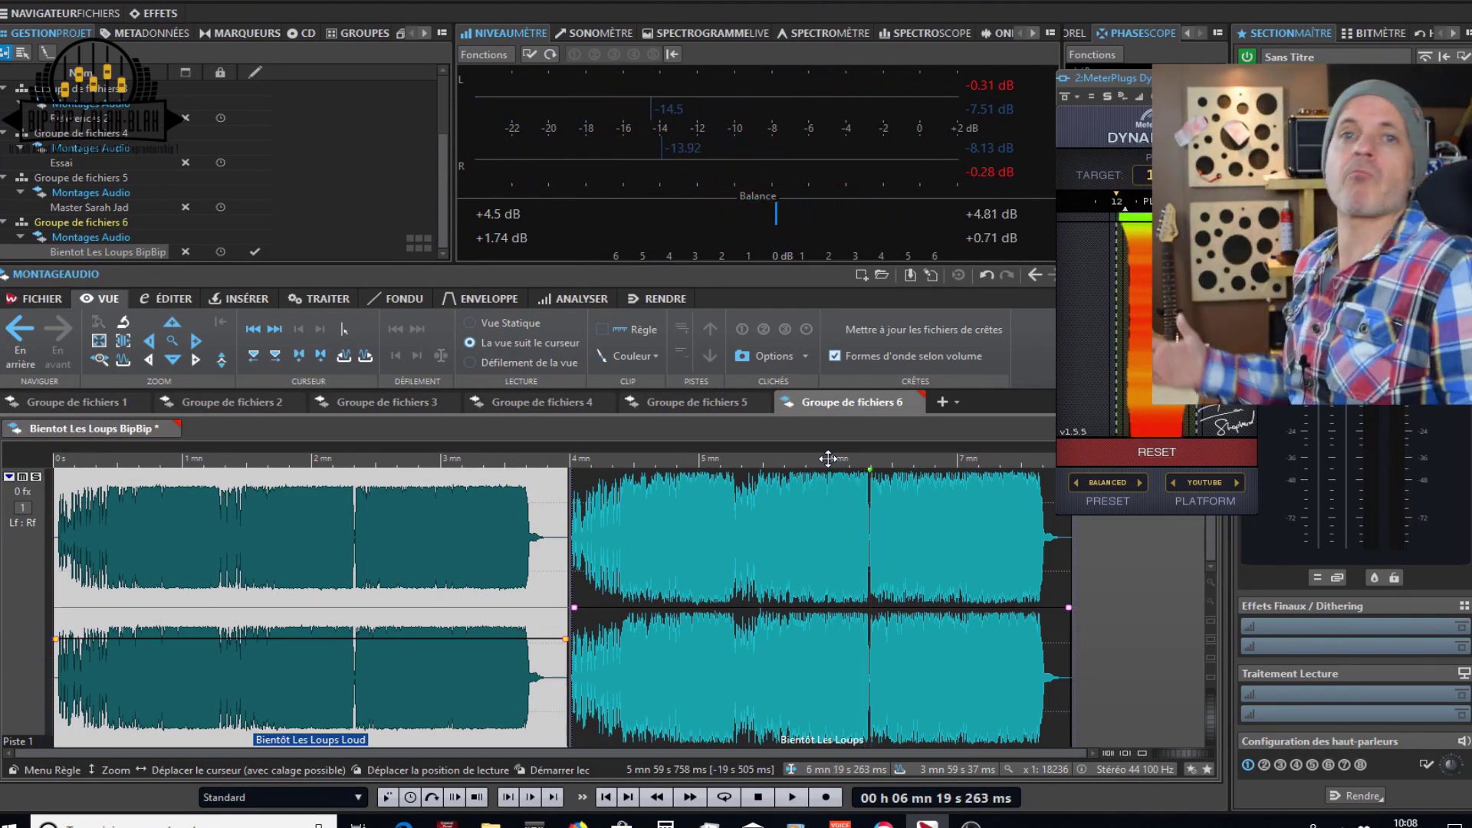